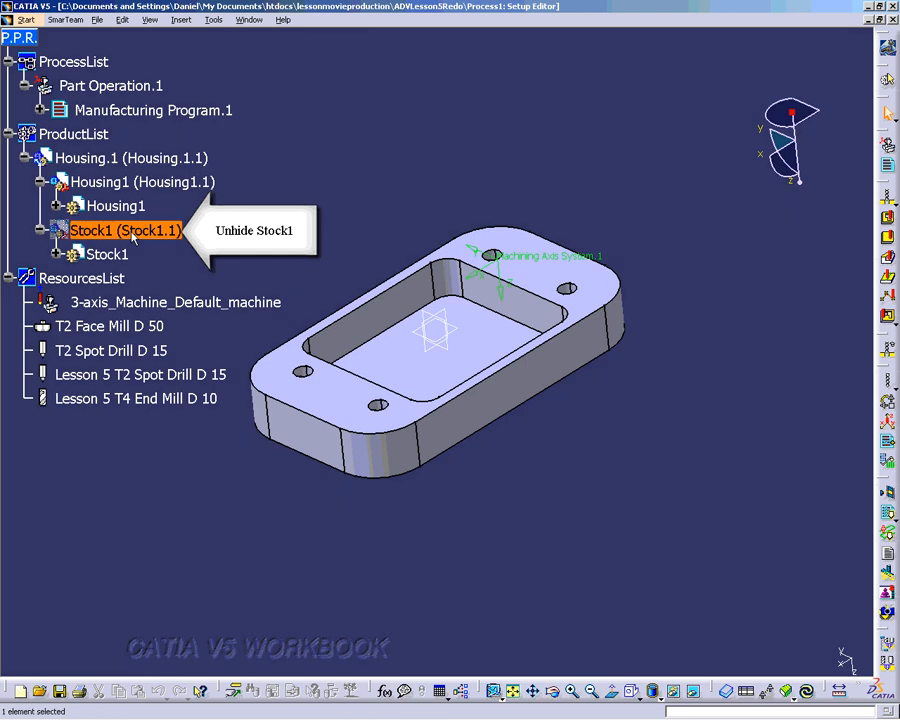
Step: Unhide Stock1, then insert a new part operation after Part Operation.1 in the process list
right_click(133, 237)
click(197, 280)
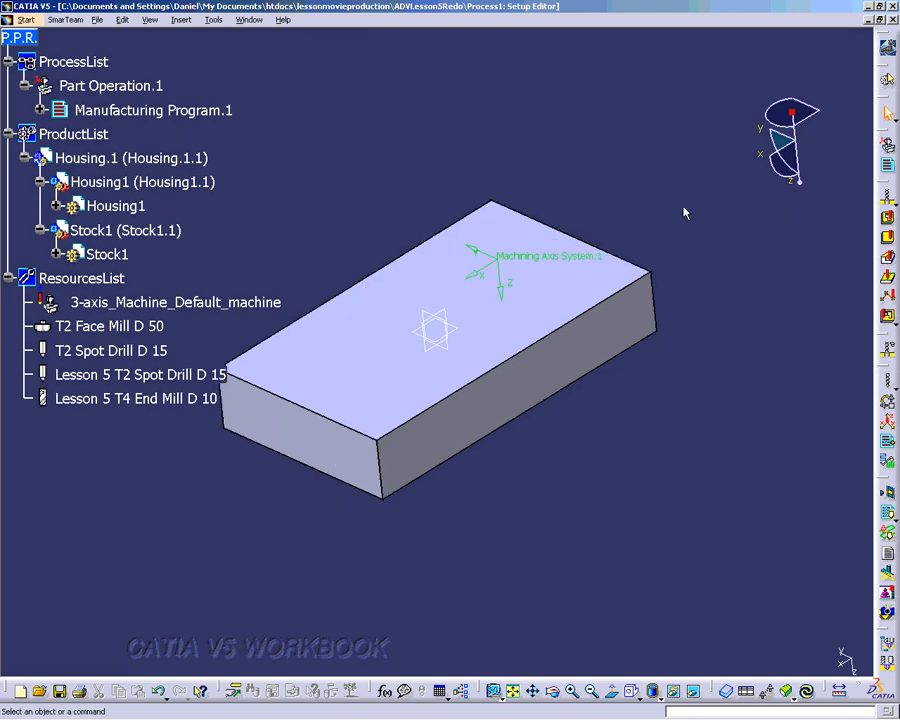
click(888, 146)
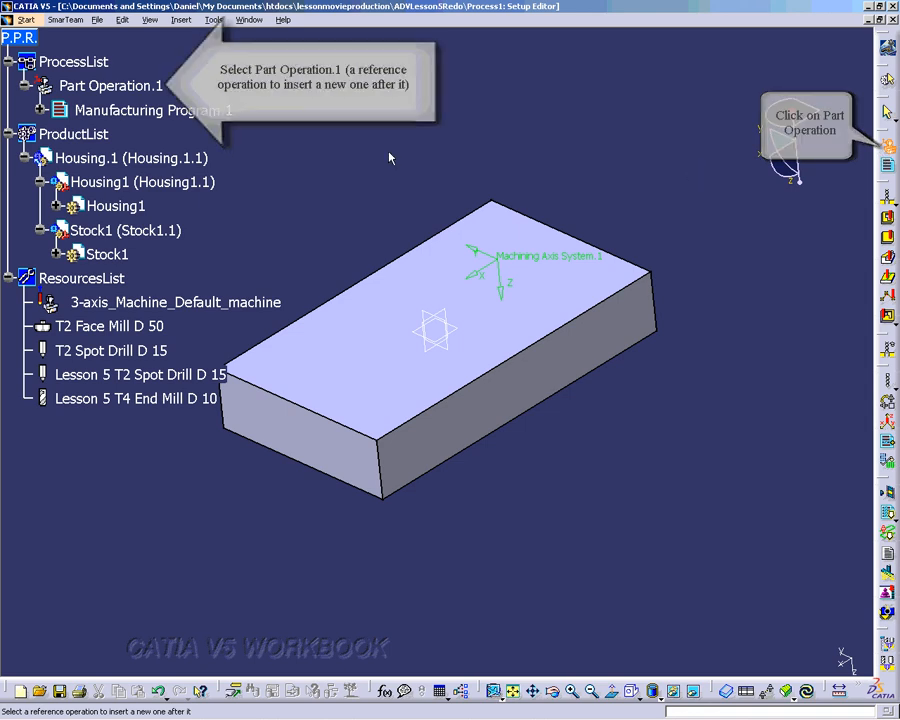
click(108, 86)
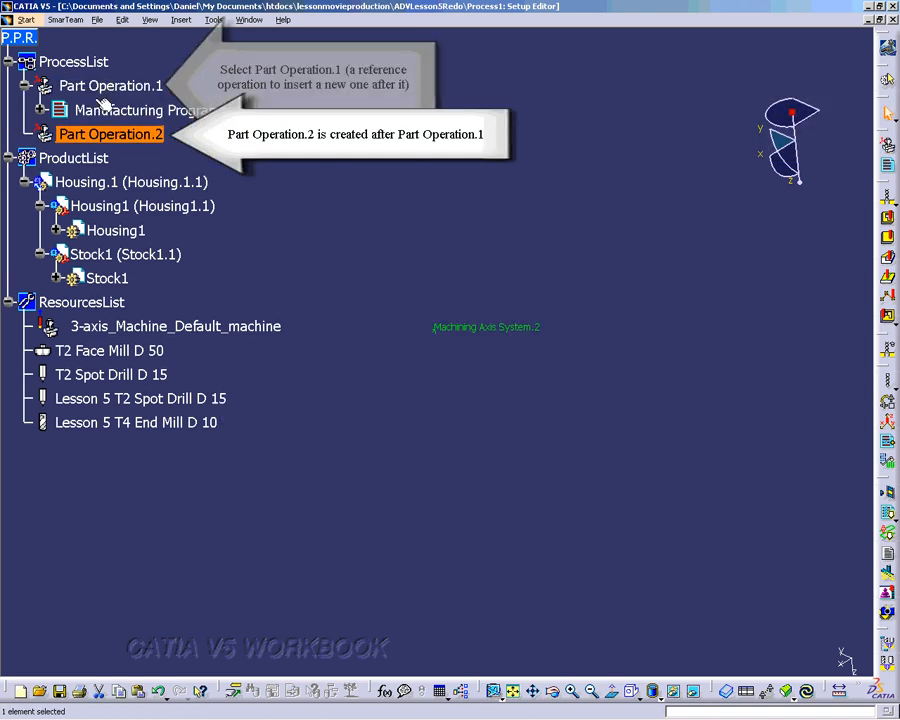
click(40, 110)
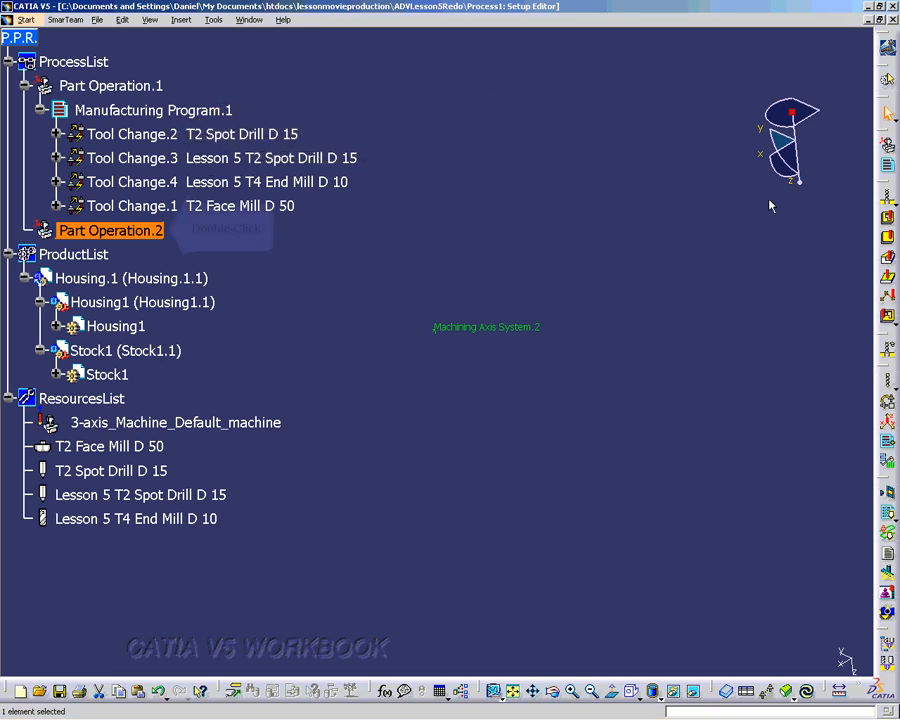
Step: Associate Housing1.CATProduct with Part Operation.2 and set its comment to "Mill the opposite side (bottom)"
double_click(147, 233)
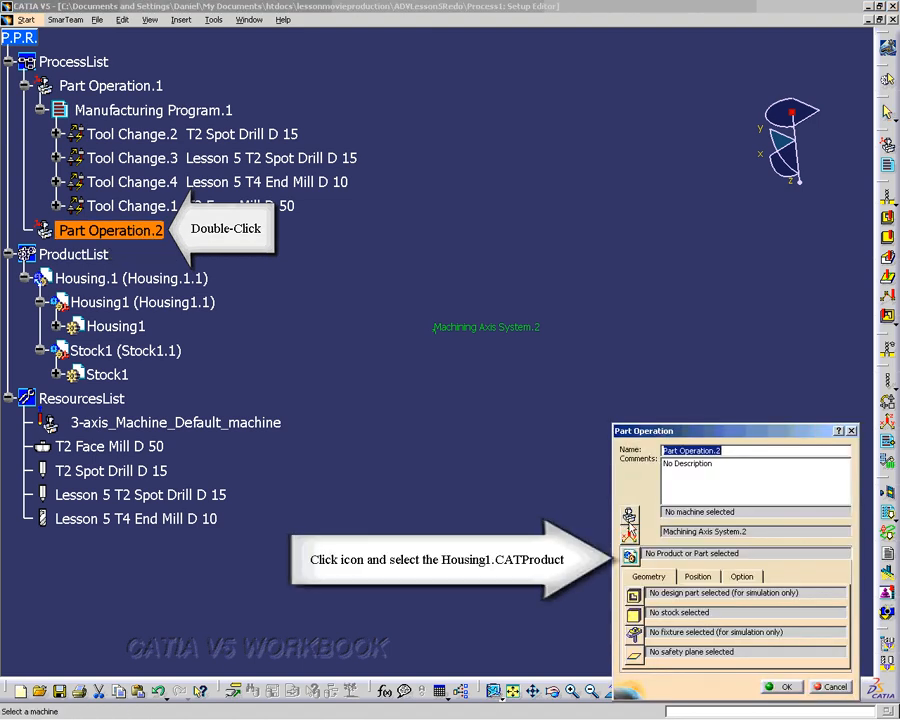
click(629, 556)
click(370, 281)
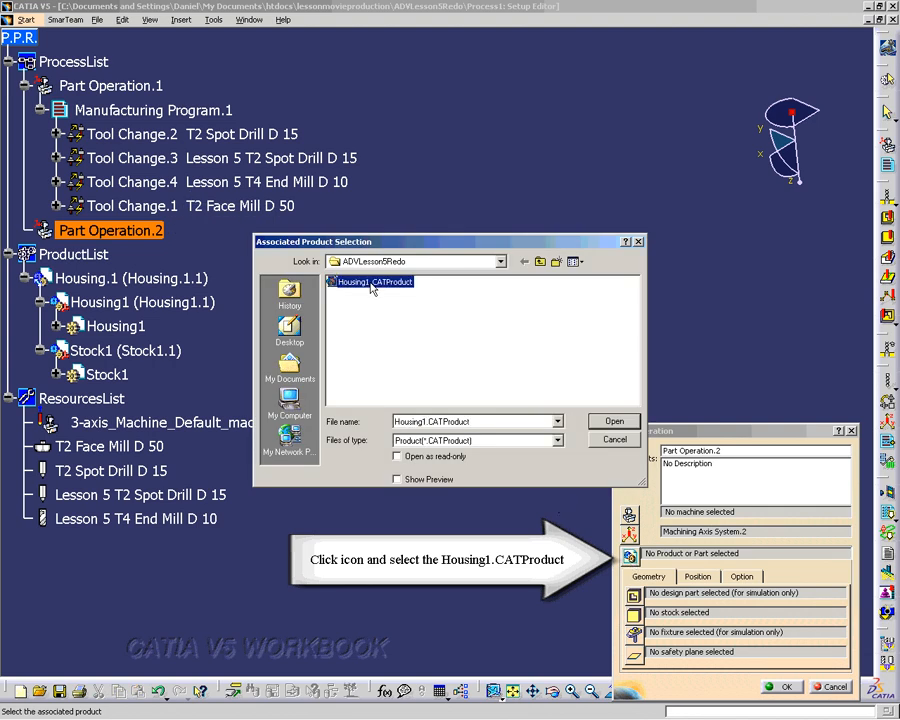
click(614, 421)
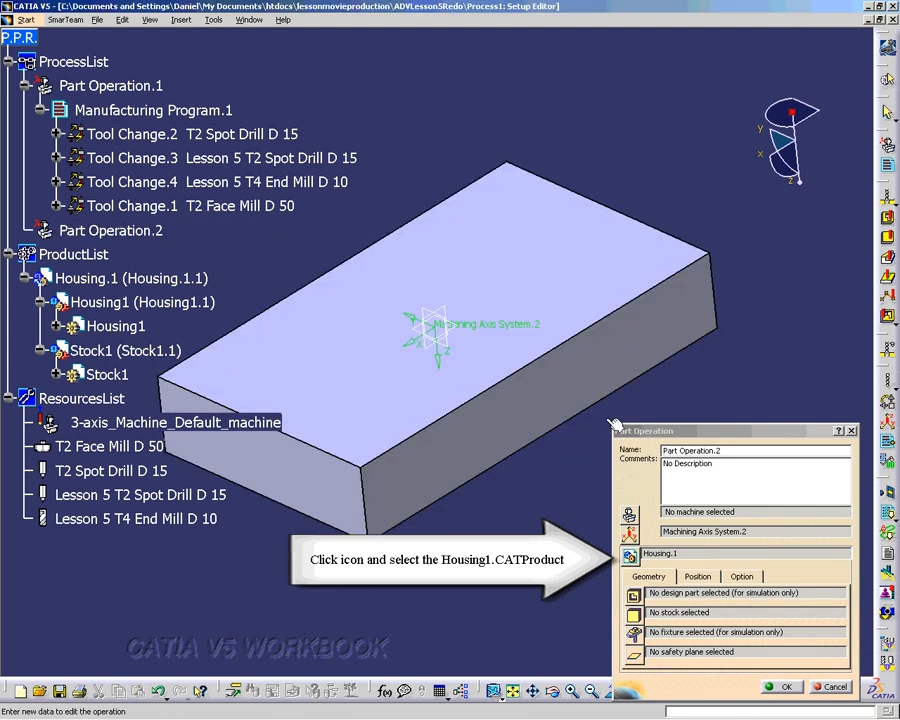
click(731, 462)
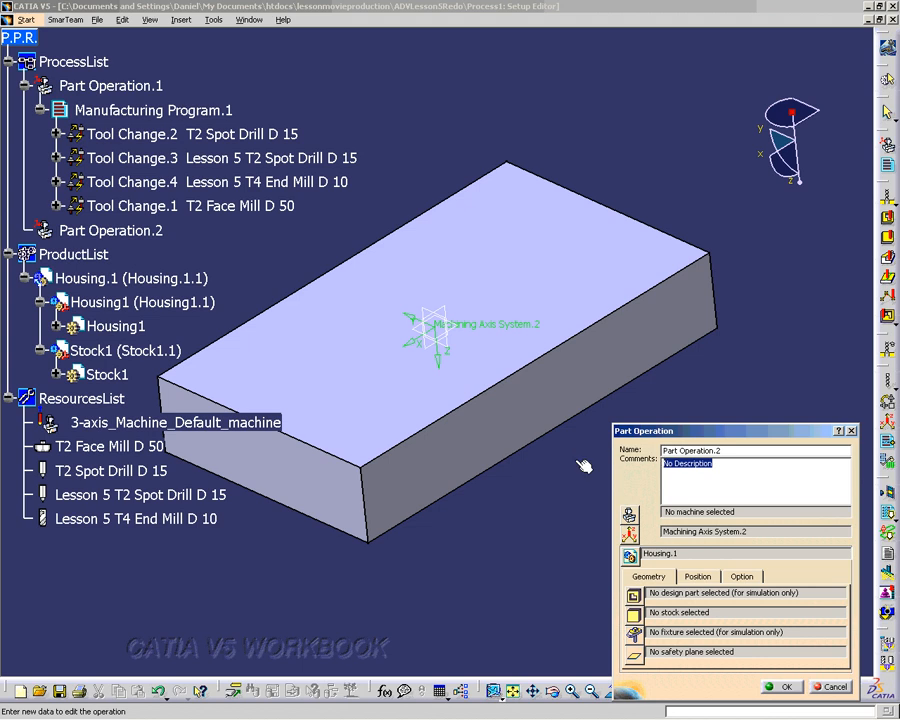
text(Mill the opposite side (bottom))
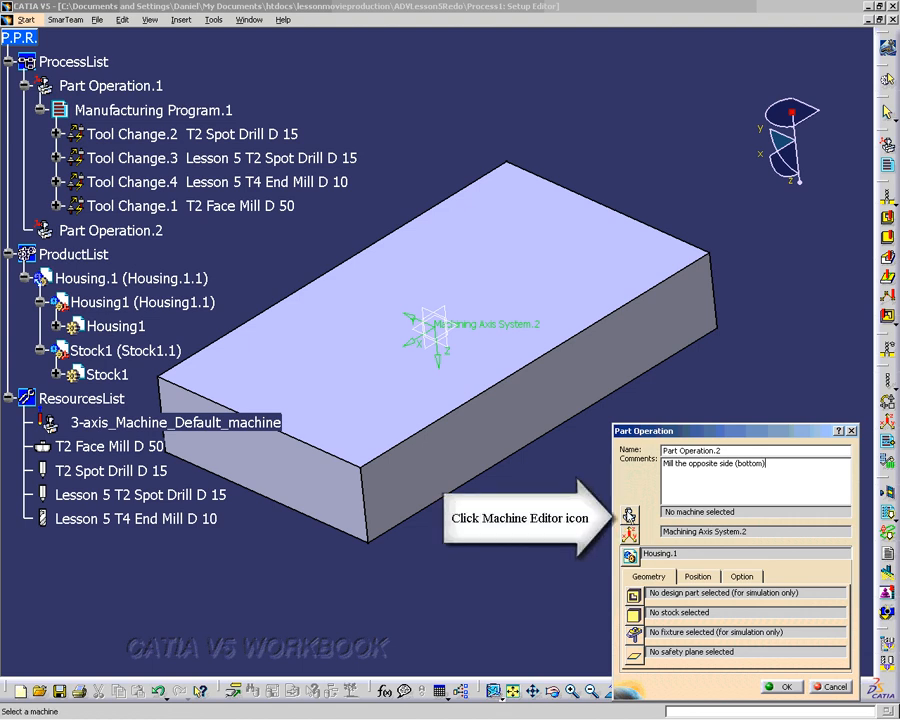
Step: Assign the default 3-axis machine to Part Operation.2, using the PPTableSample_Inch.pptable words table and a maximum machining feedrate of 40 in_mn
click(630, 514)
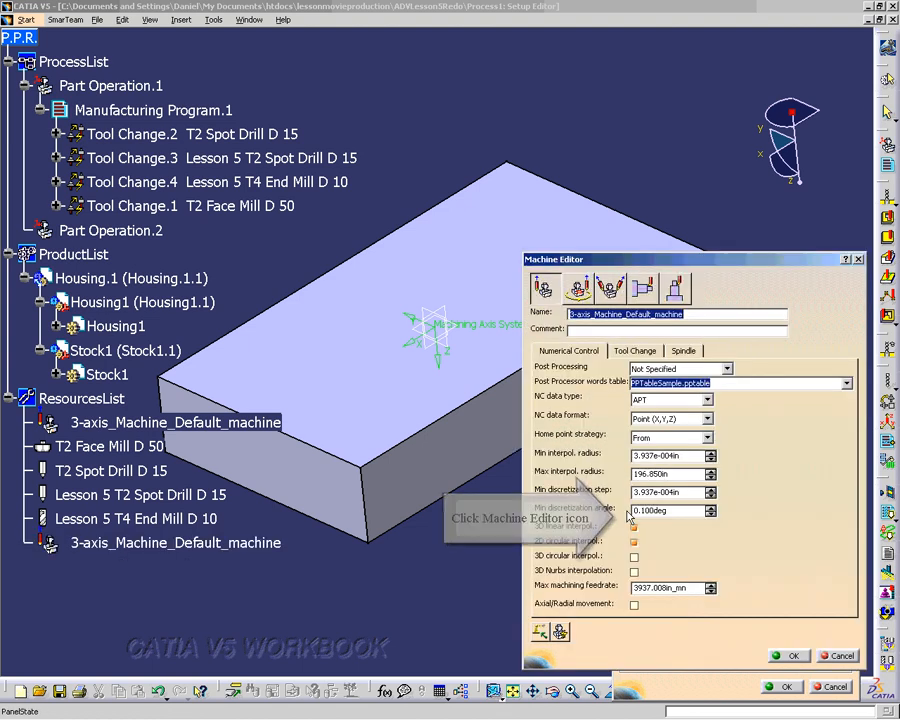
click(846, 383)
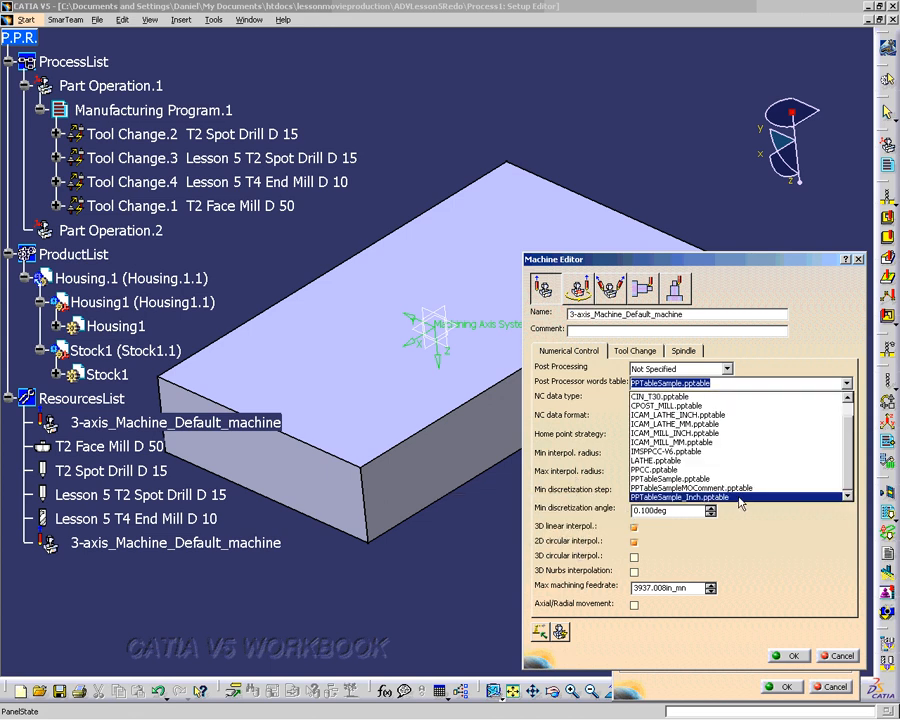
click(740, 503)
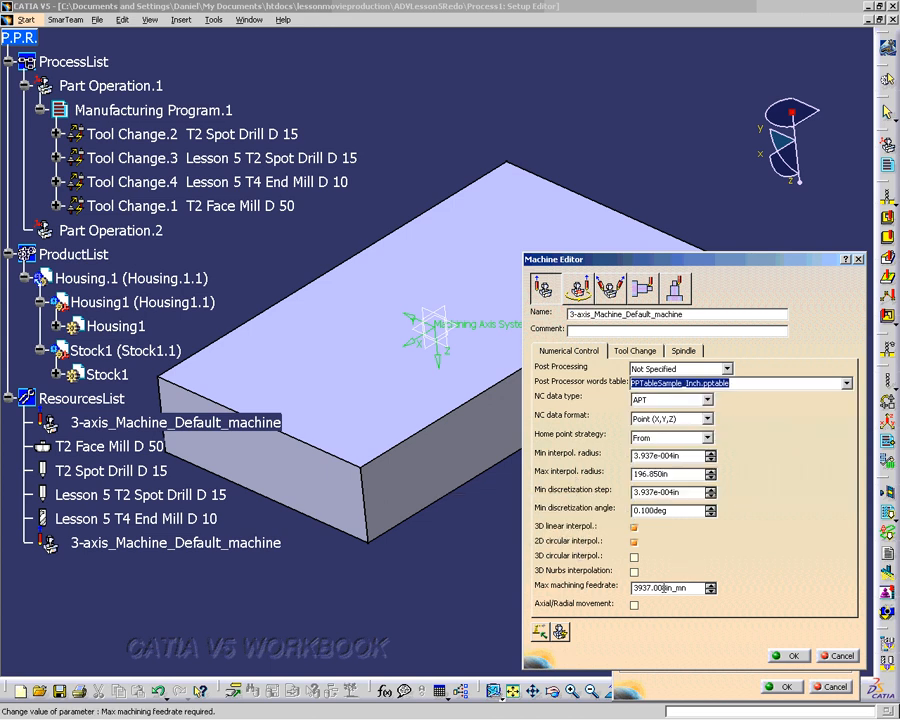
drag(663, 588, 629, 586)
key(BackSpace)
text(40)
click(672, 511)
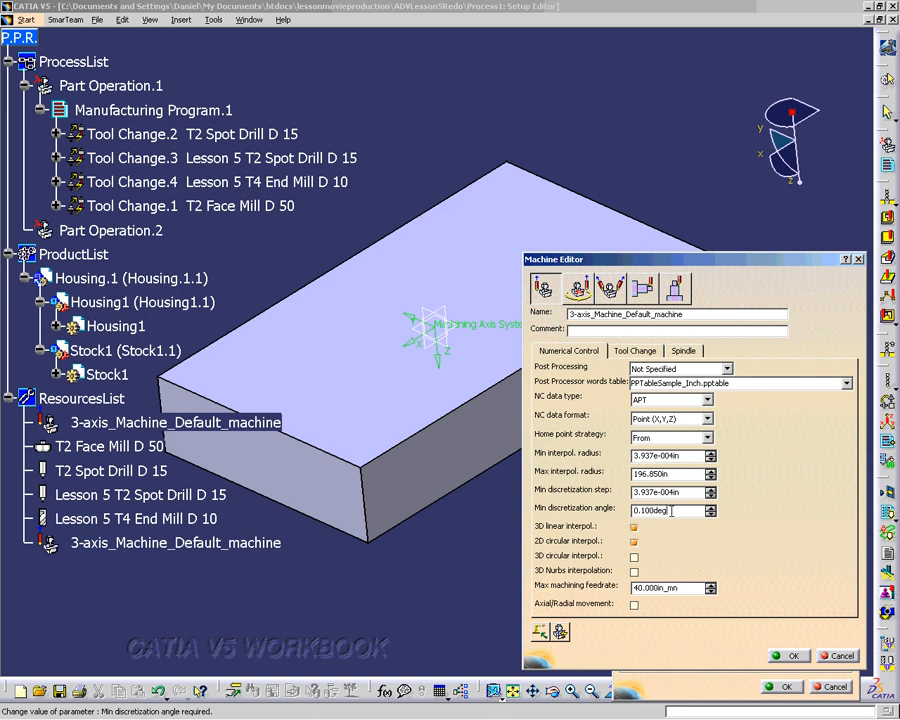
double_click(672, 511)
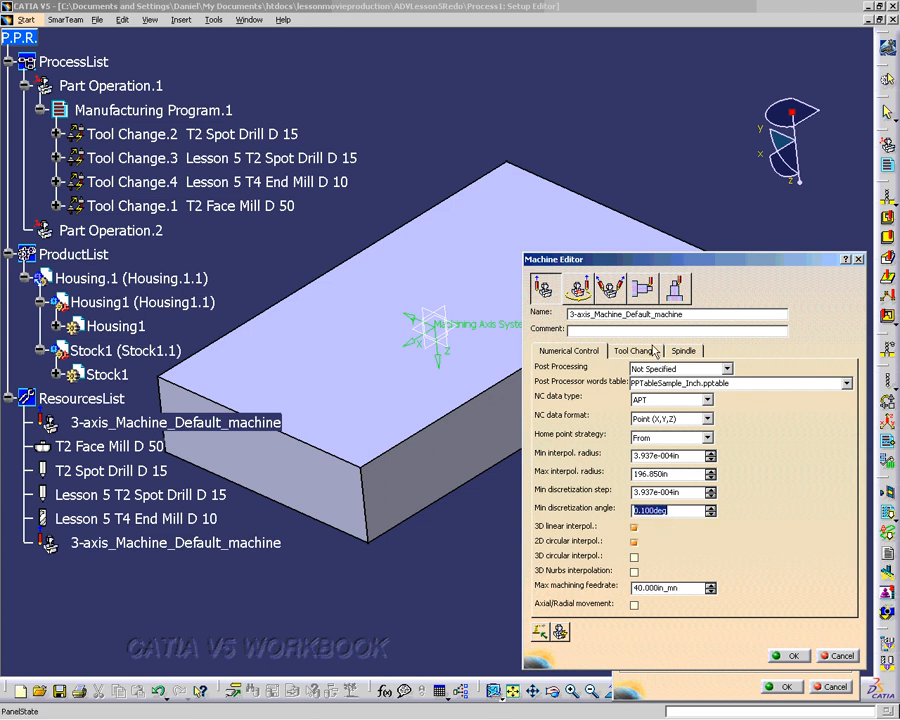
click(727, 369)
click(733, 376)
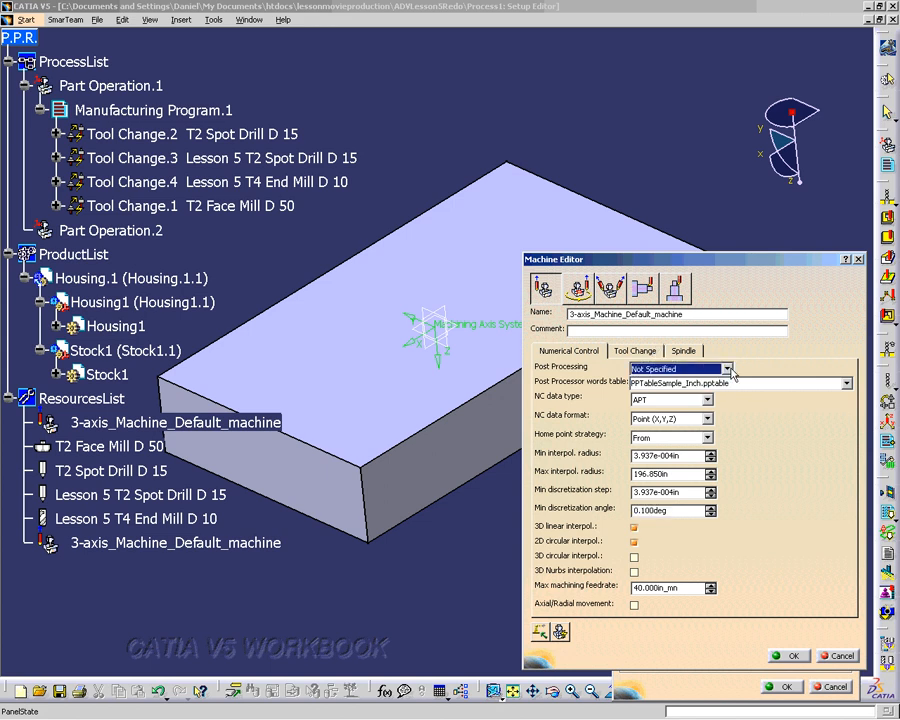
click(635, 351)
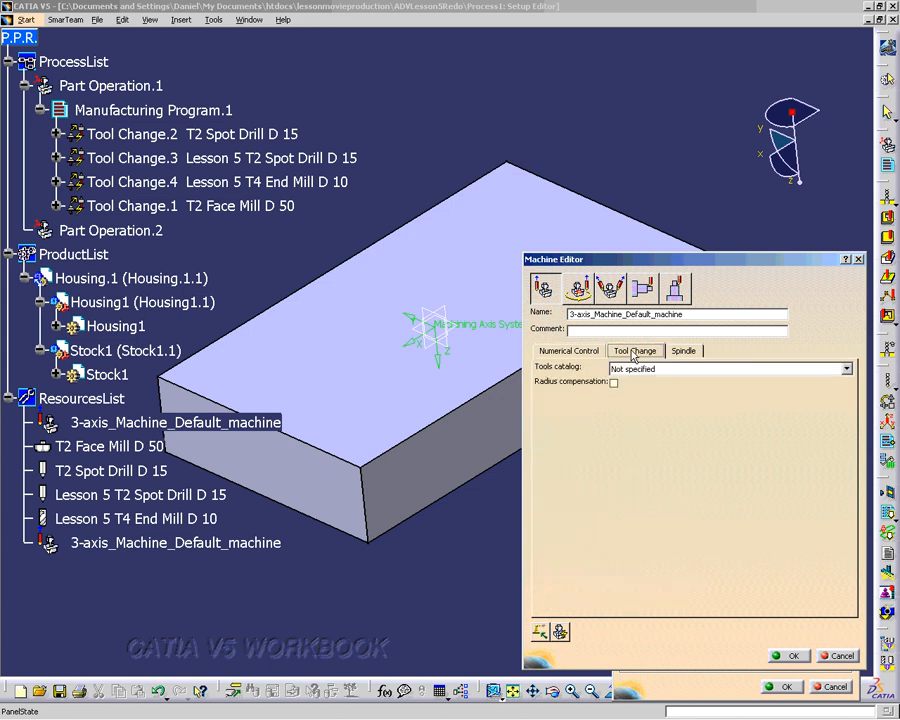
click(684, 351)
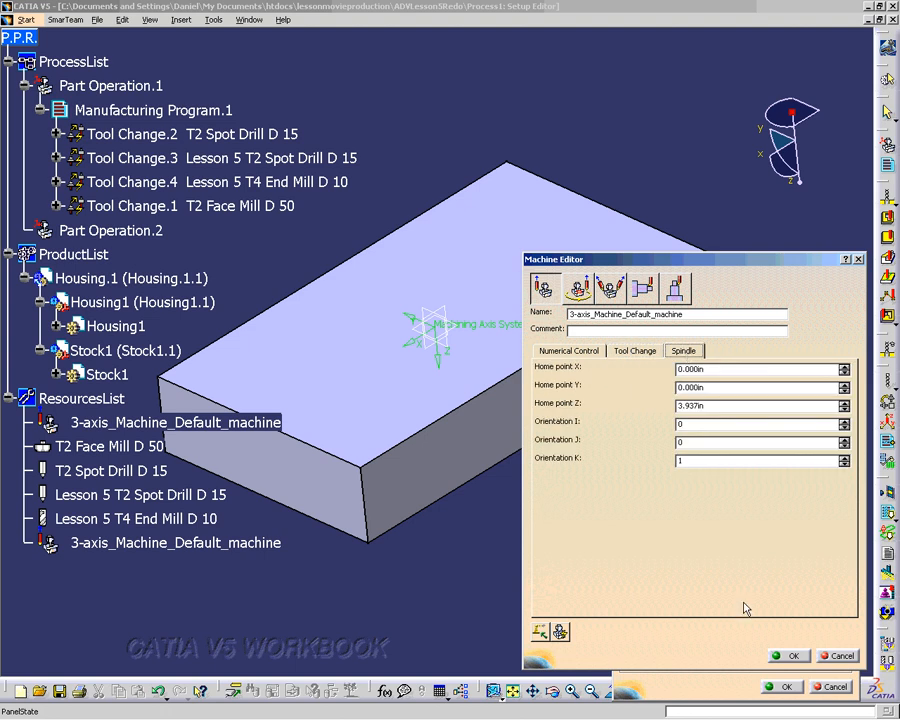
click(787, 656)
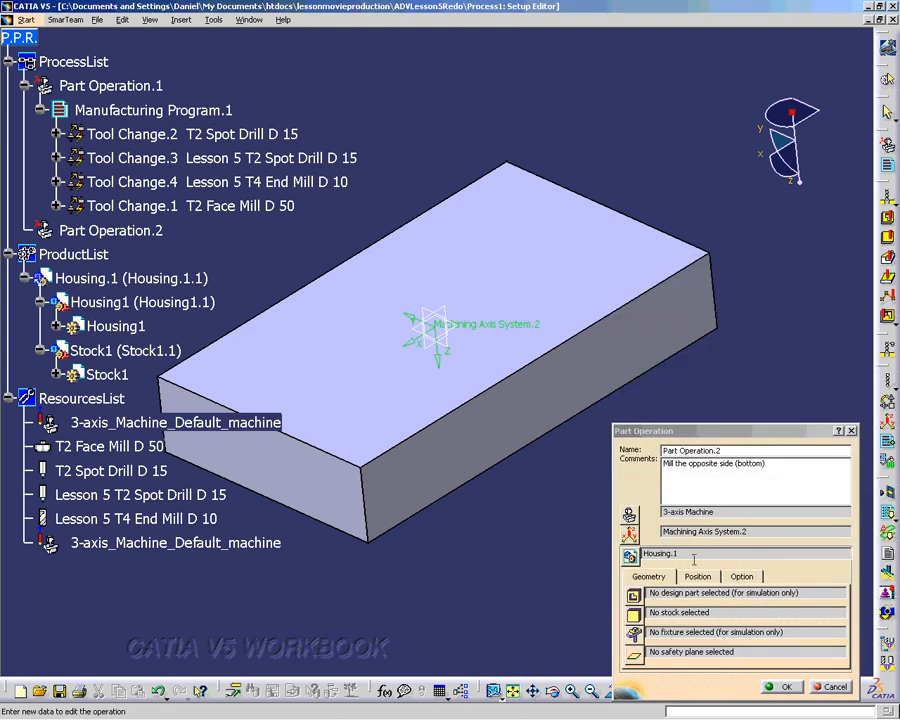
Step: Place the machining axis origin at the stock's right-hand upper corner and manually reverse its Z direction to 0, 0, -1
click(632, 536)
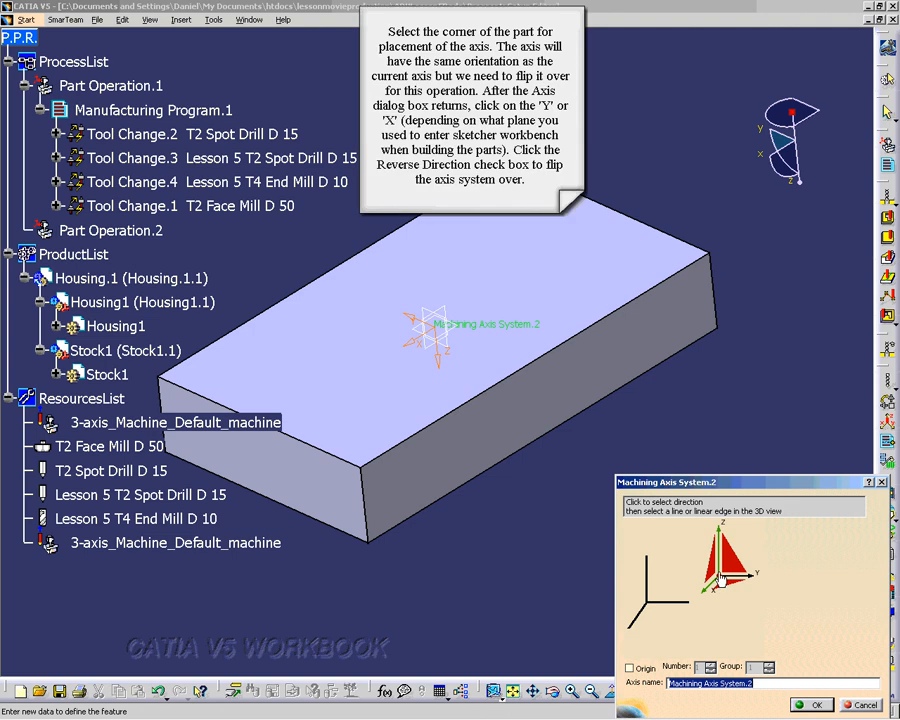
click(719, 581)
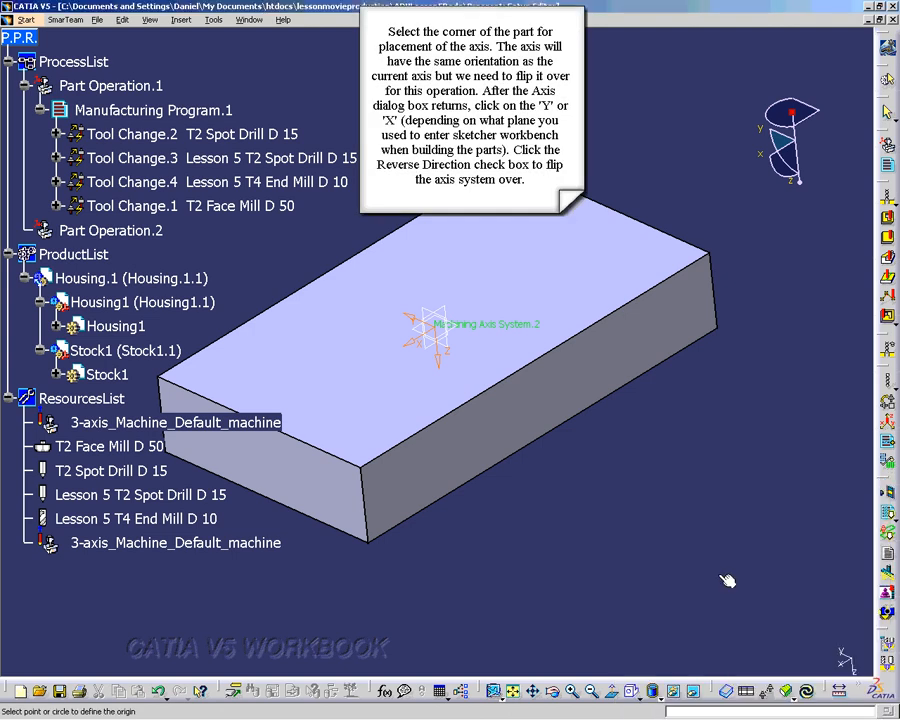
click(716, 258)
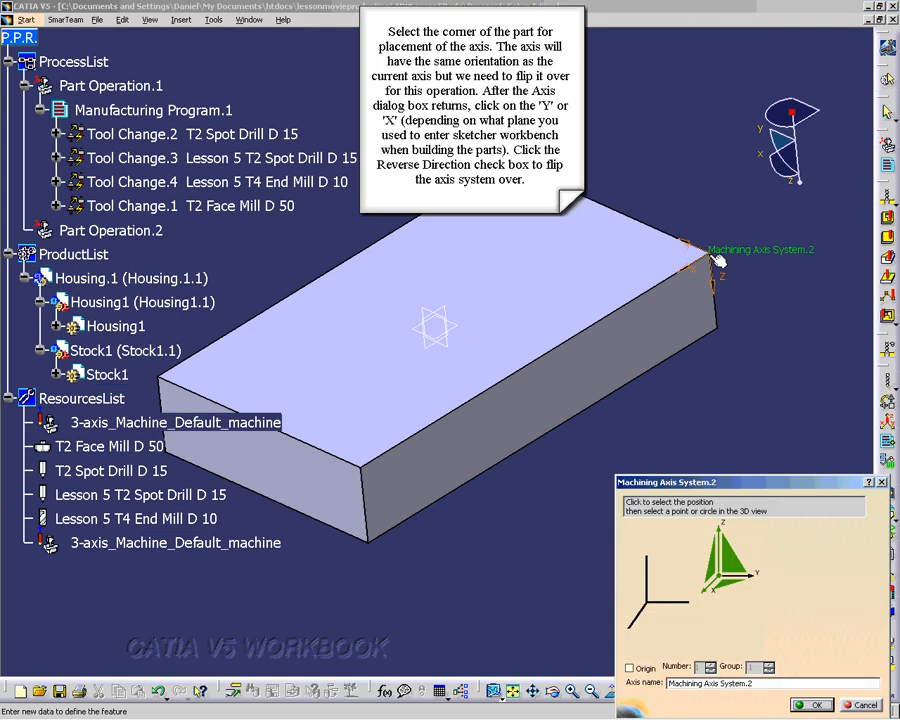
click(720, 540)
click(852, 532)
click(852, 532)
click(784, 636)
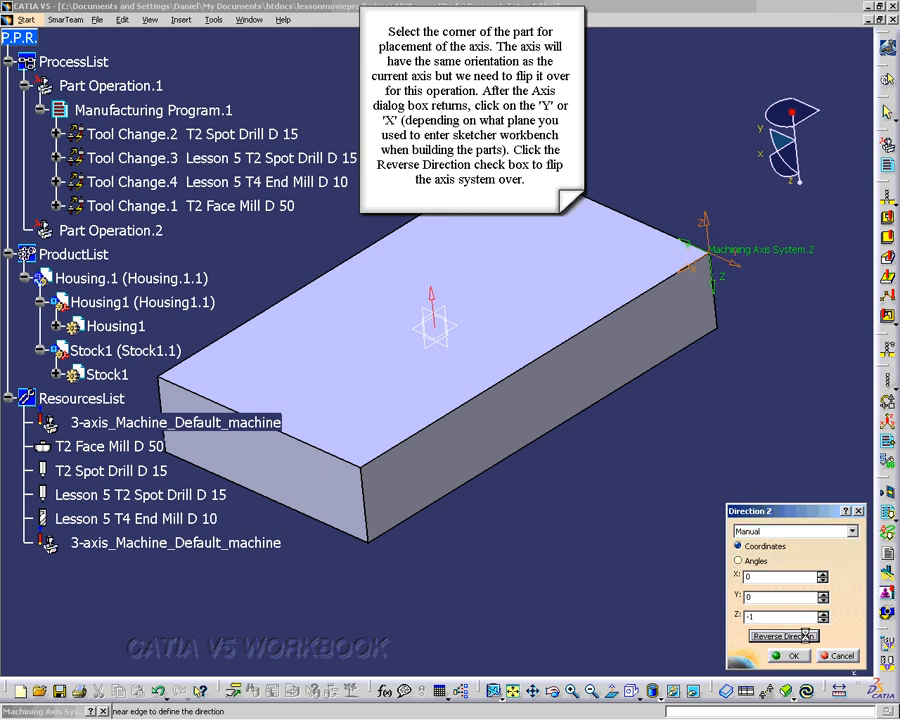
click(788, 656)
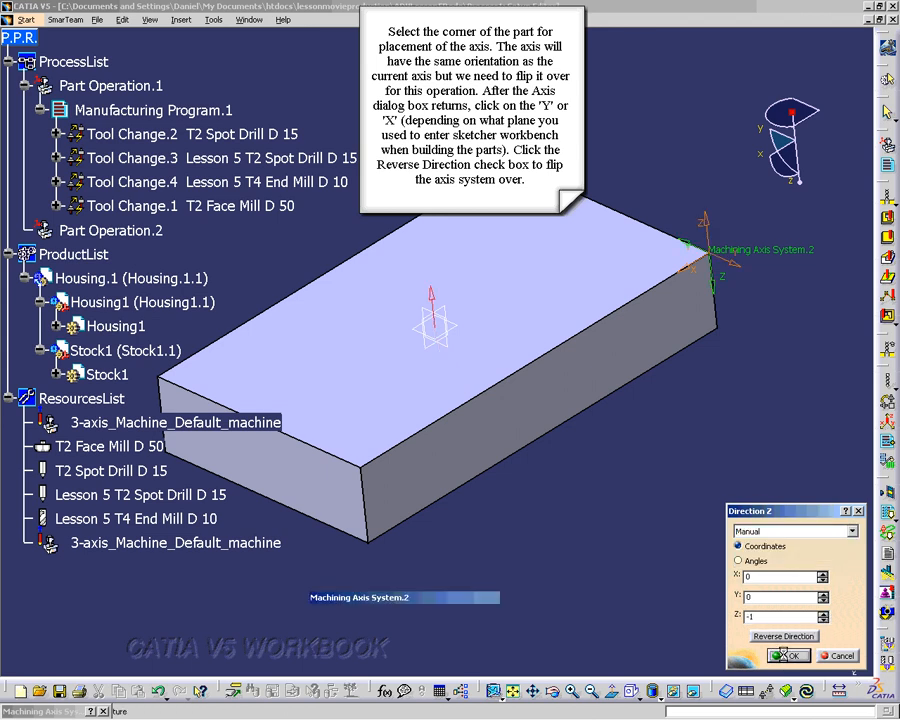
click(811, 705)
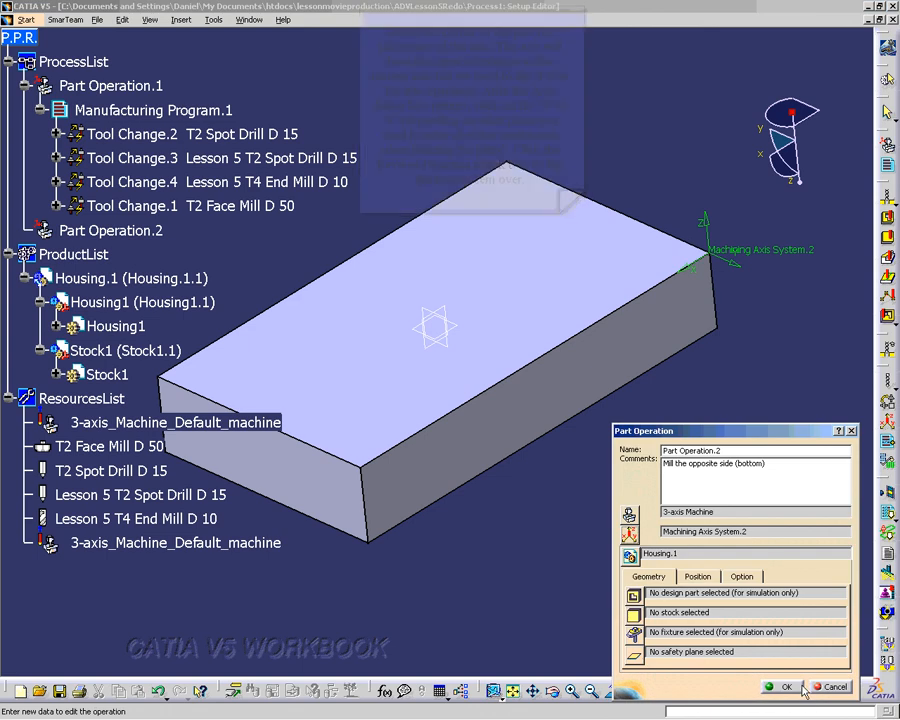
Step: Assign the Housing1 body as the design part and the Stock1 body as the stock of Part Operation.2
click(636, 597)
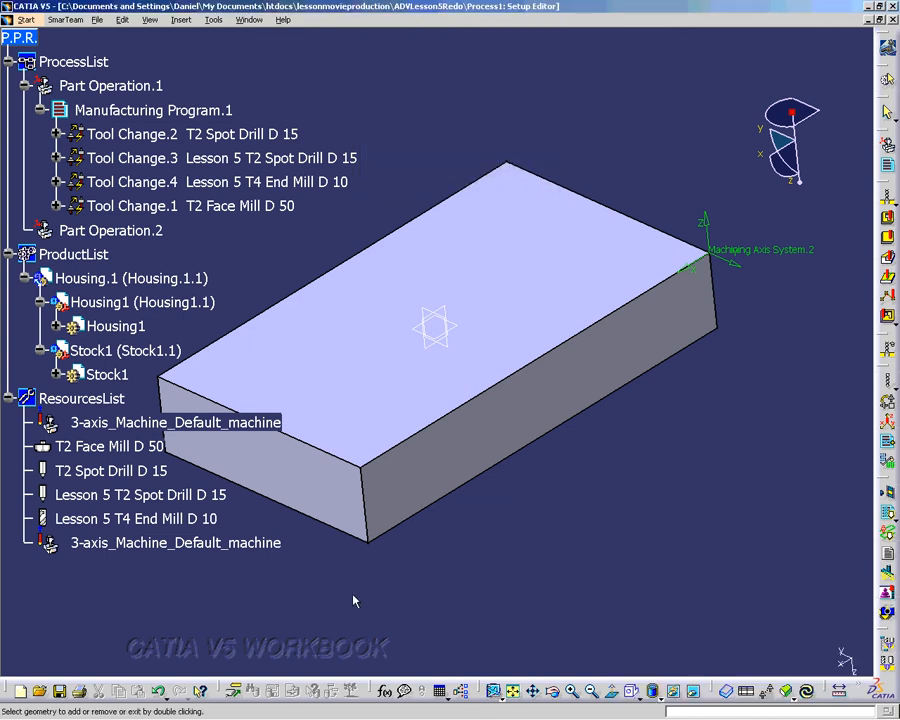
click(57, 326)
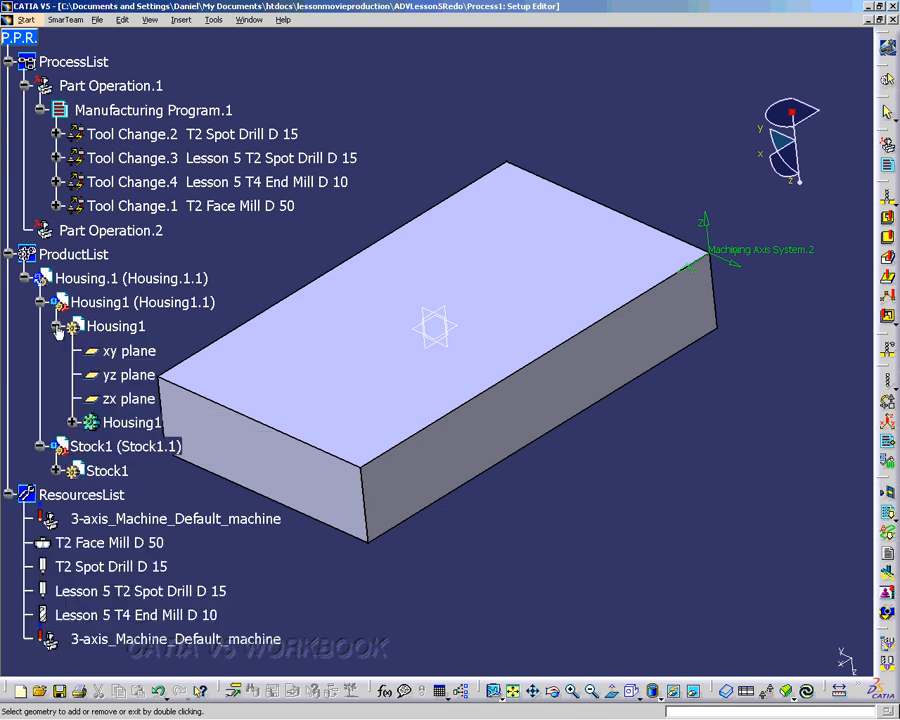
click(130, 425)
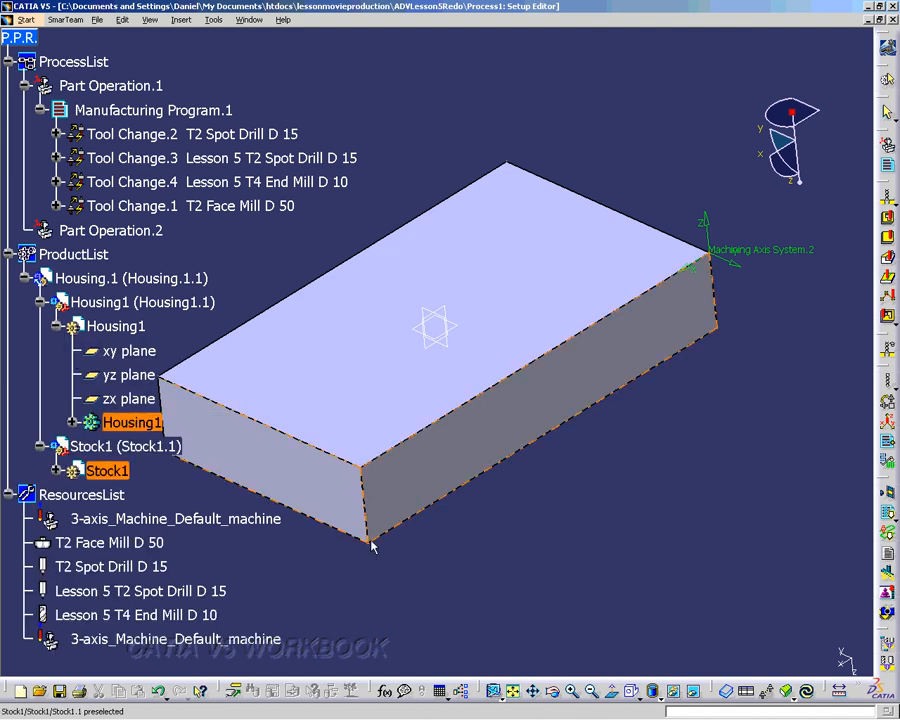
double_click(473, 582)
click(633, 612)
click(56, 470)
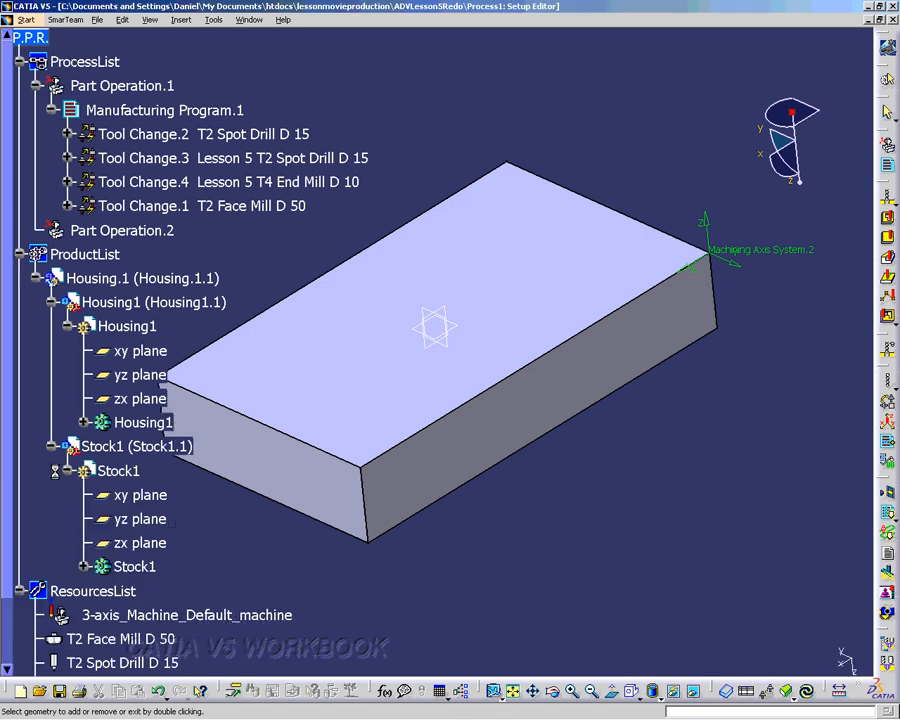
click(140, 567)
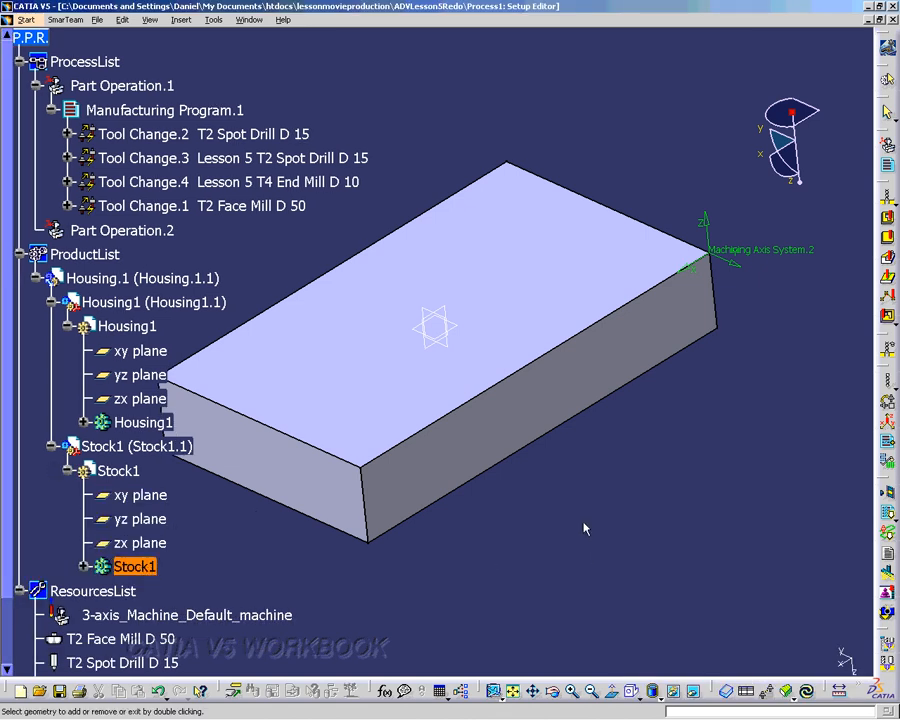
double_click(584, 524)
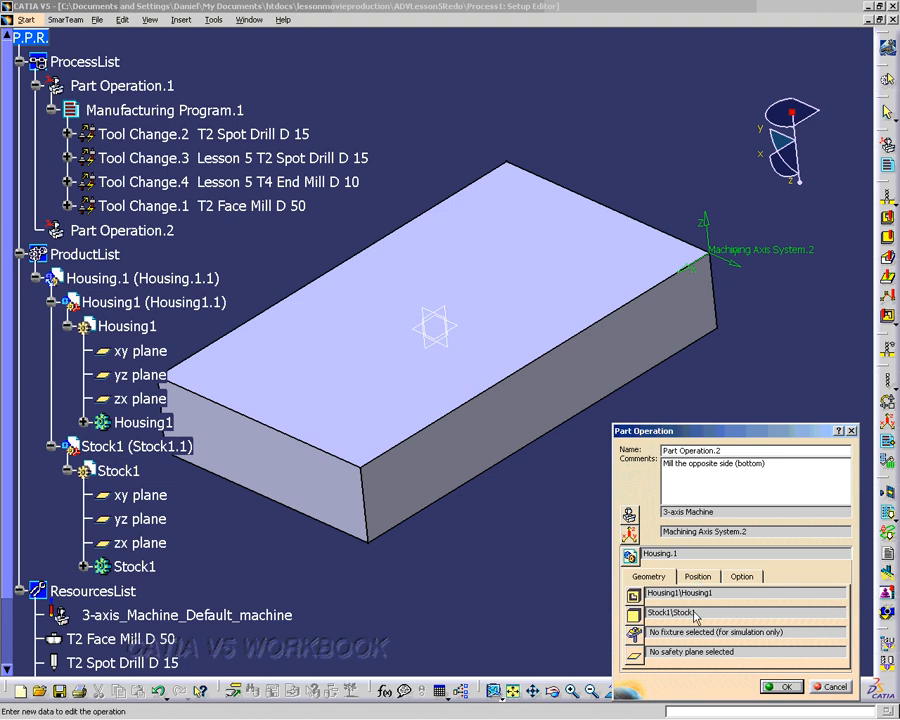
Step: Define the safety plane from the stock's upper face and offset it by 5 in
click(687, 648)
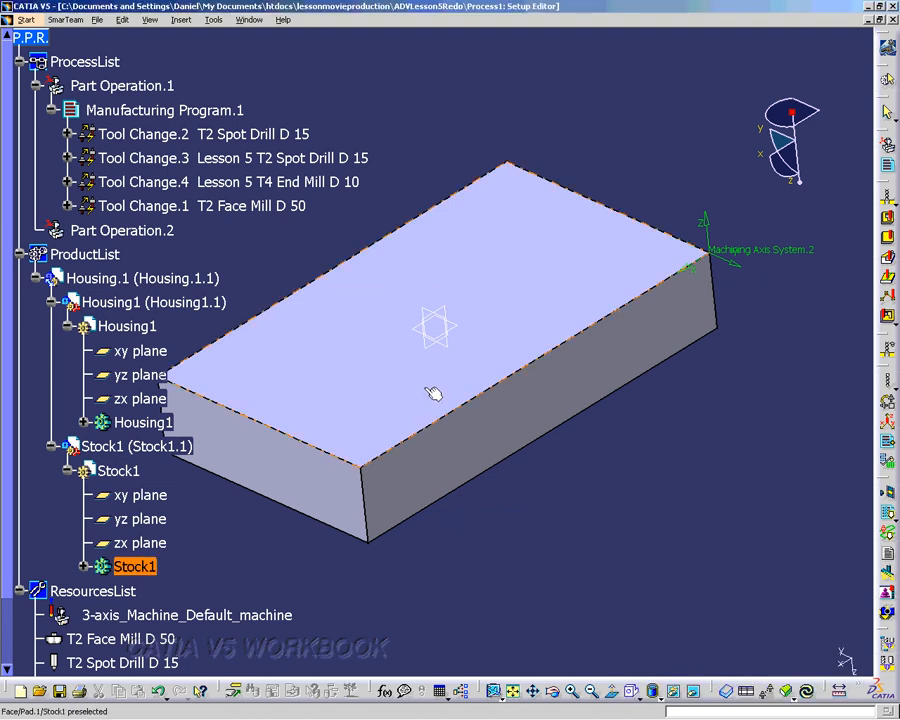
click(433, 390)
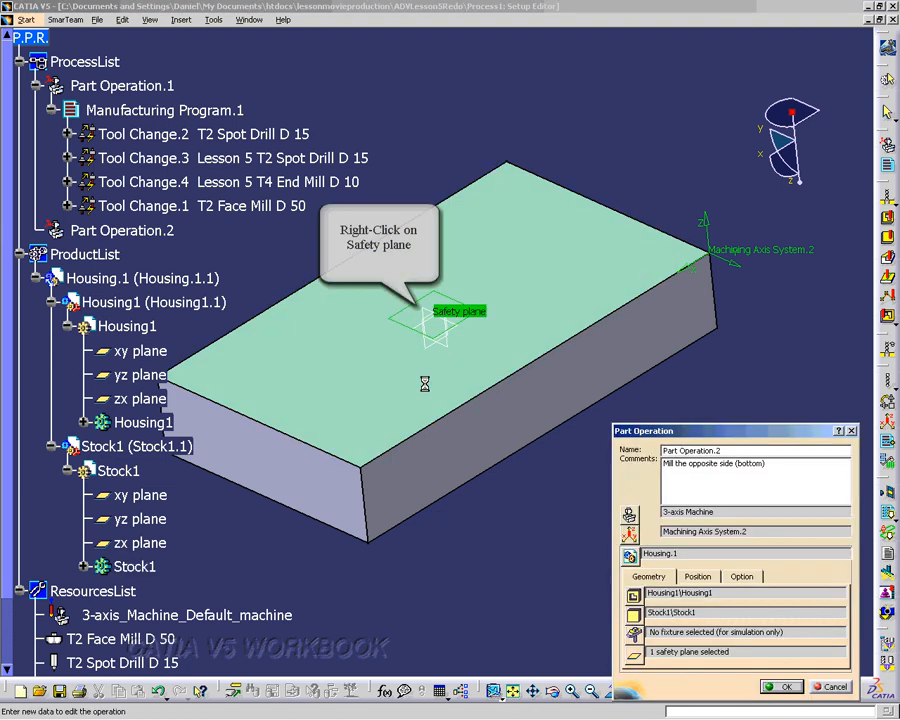
right_click(398, 329)
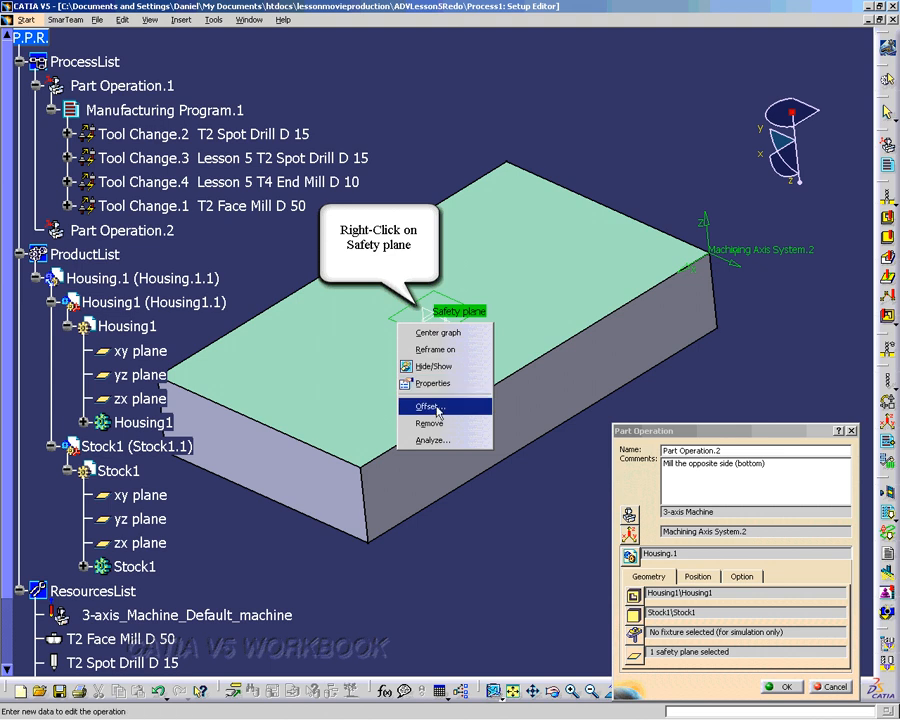
click(428, 407)
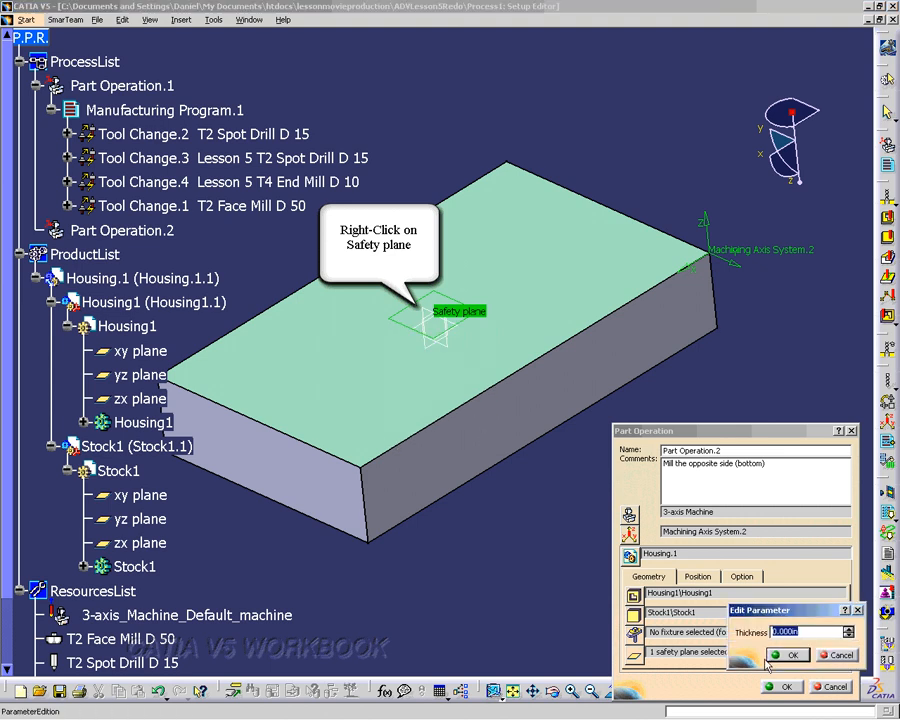
text(5)
click(787, 655)
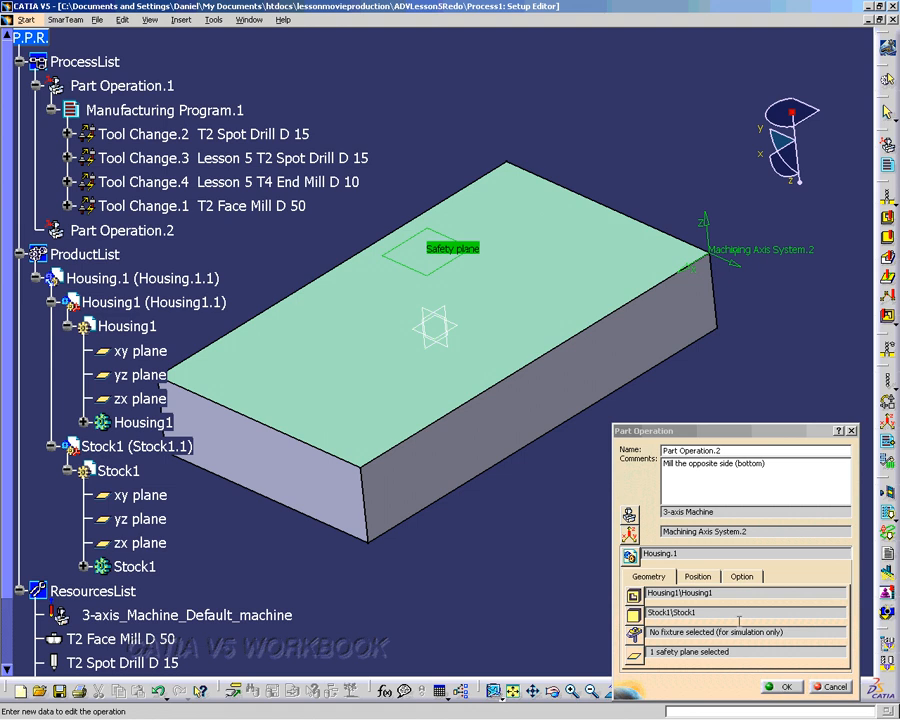
Step: Review the position and option settings of Part Operation.2, then accept the part operation
click(698, 577)
click(741, 577)
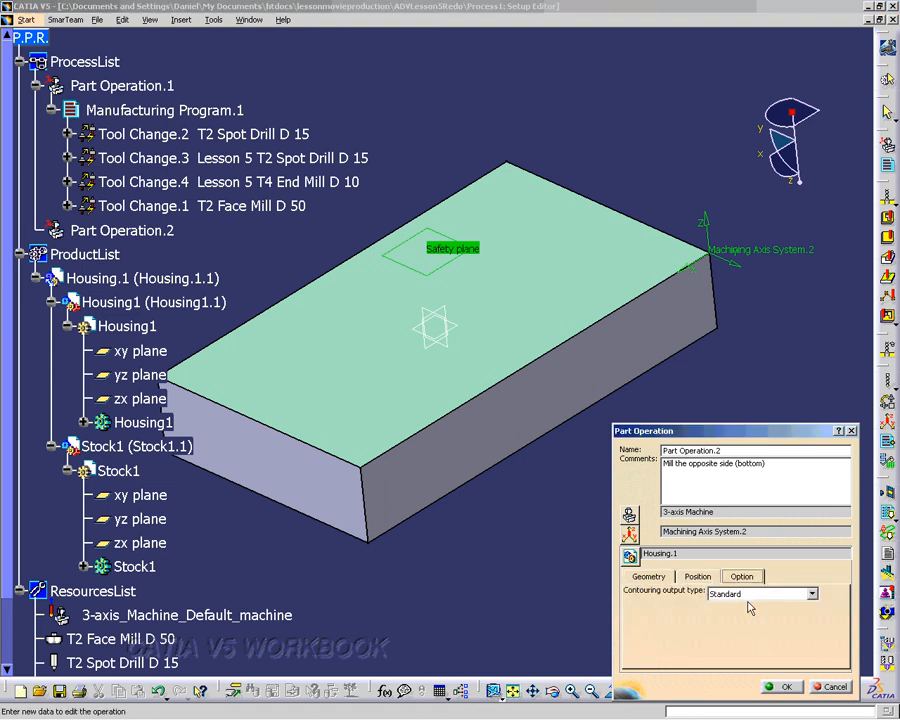
click(648, 577)
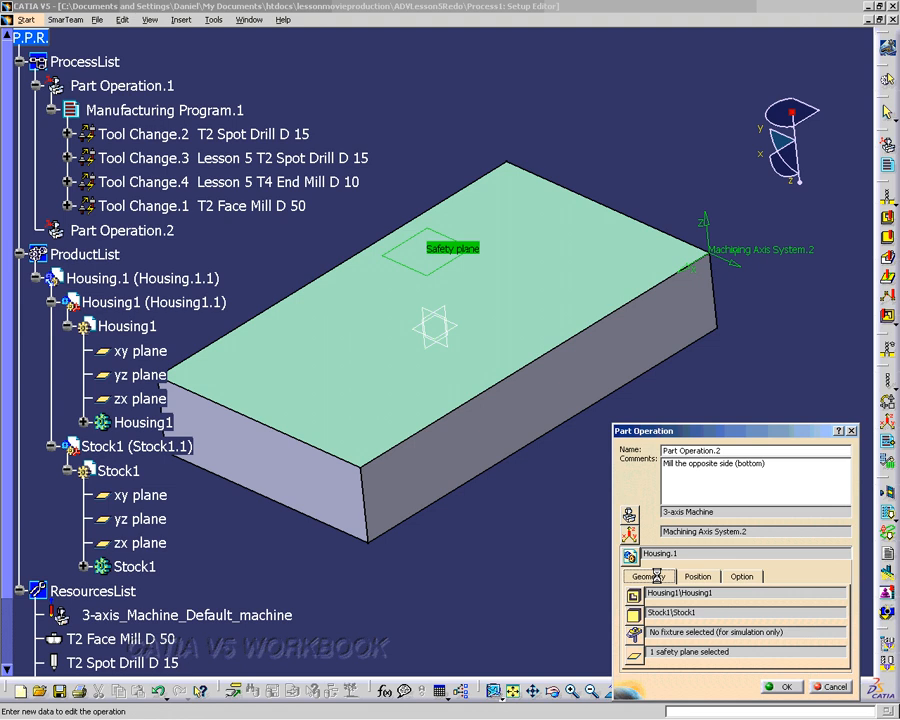
click(781, 687)
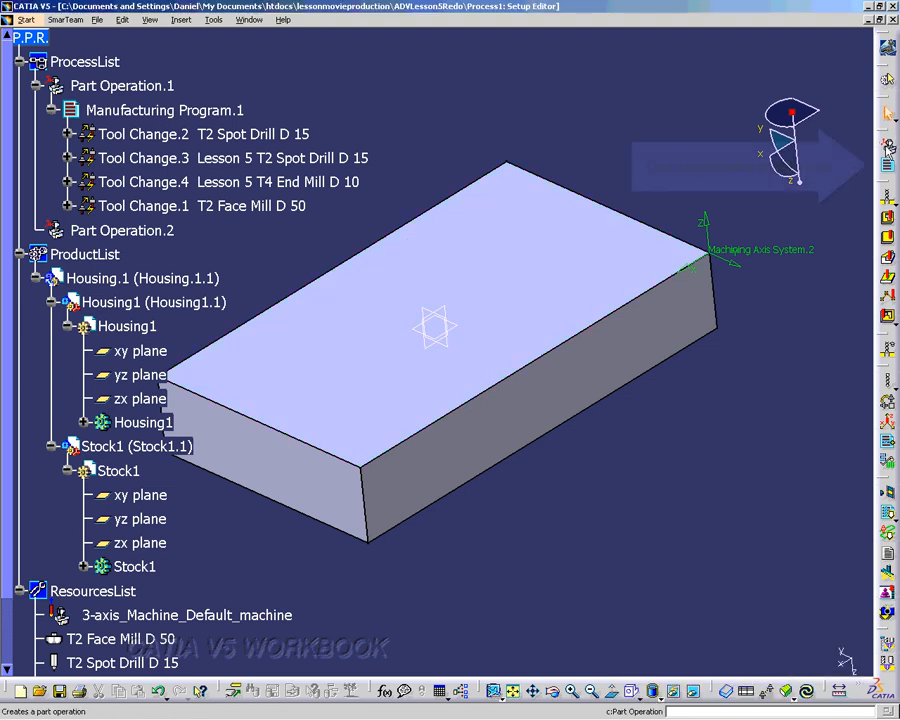
Step: Add a manufacturing program under Part Operation.2 and insert a Profile Contouring operation in it
click(889, 170)
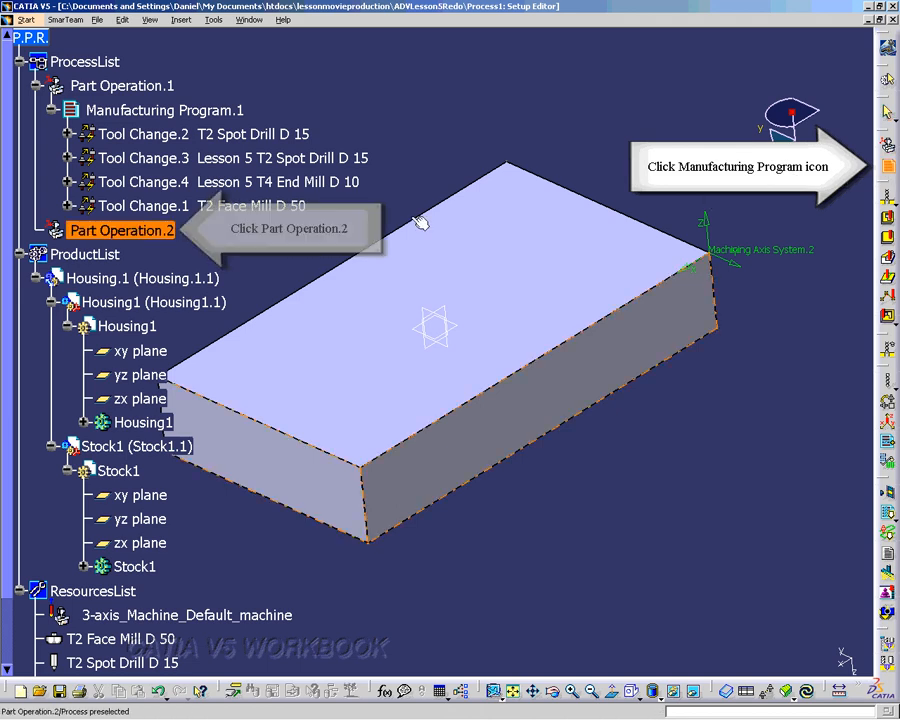
click(66, 231)
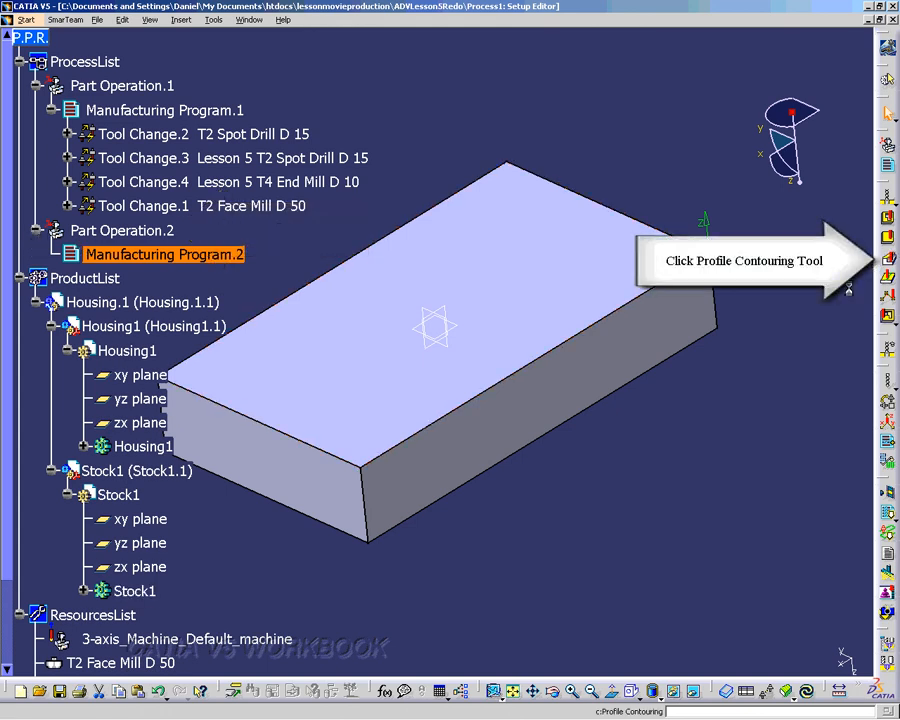
click(891, 258)
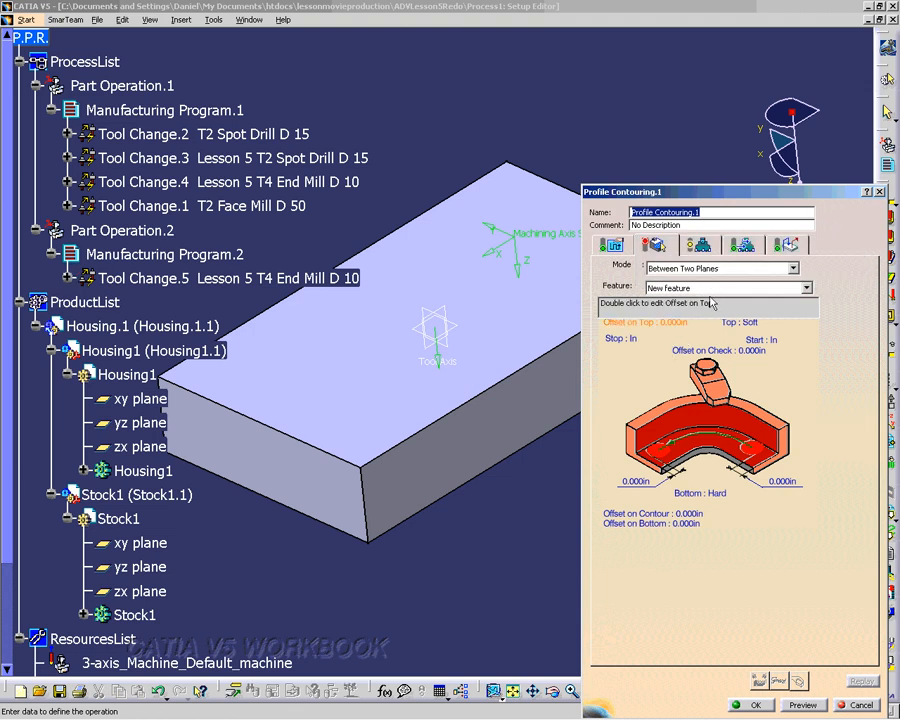
Step: Try the Between Two Curves, Between Curve and Surfaces and By Flank Contouring modes, and return to Between Two Planes
click(793, 268)
click(781, 289)
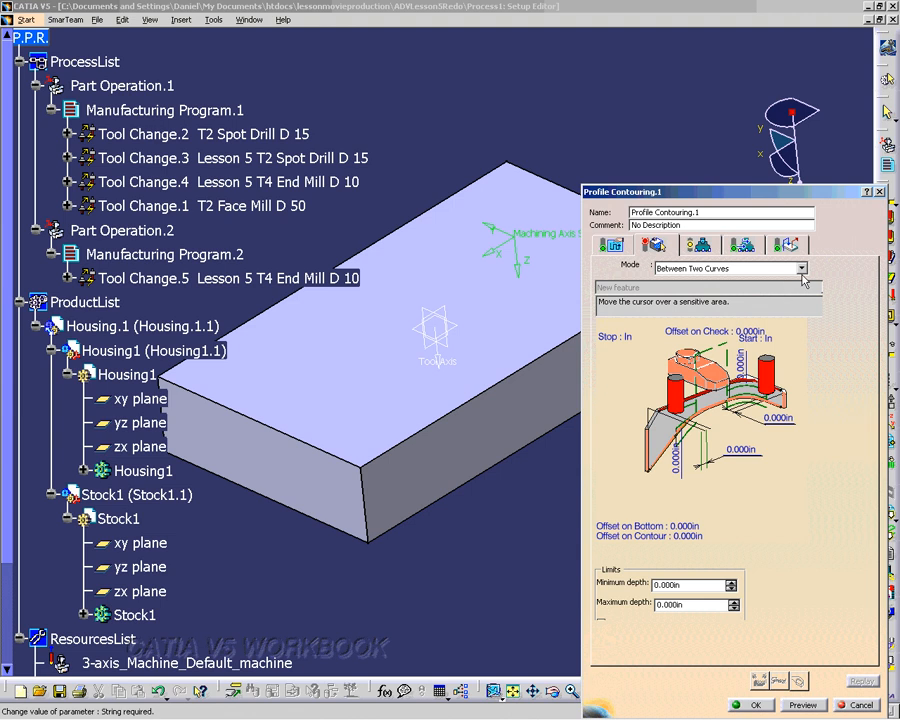
click(802, 271)
click(794, 299)
click(801, 270)
click(795, 308)
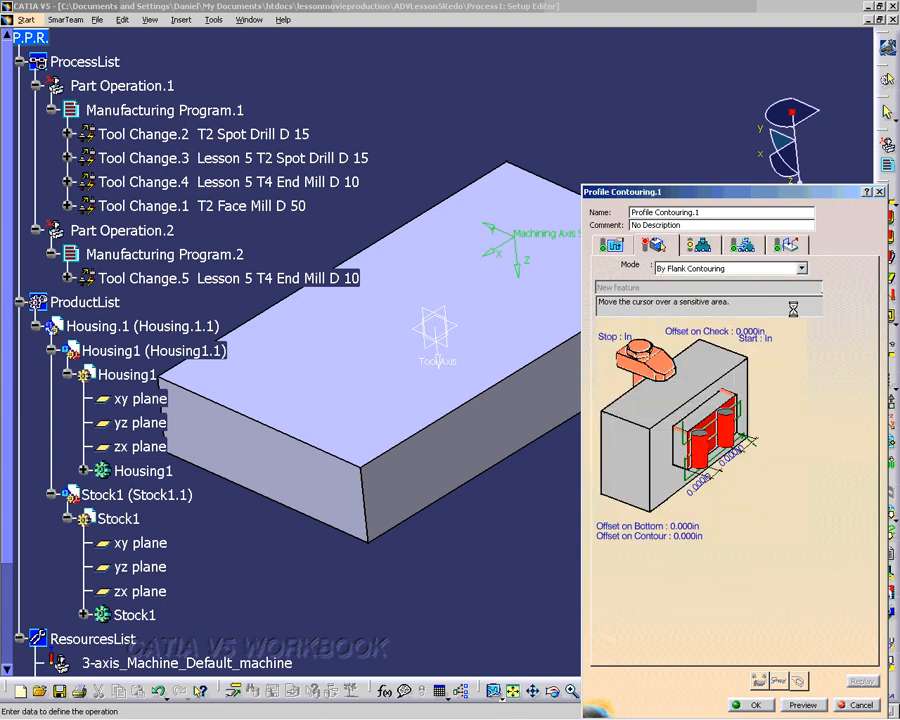
click(800, 268)
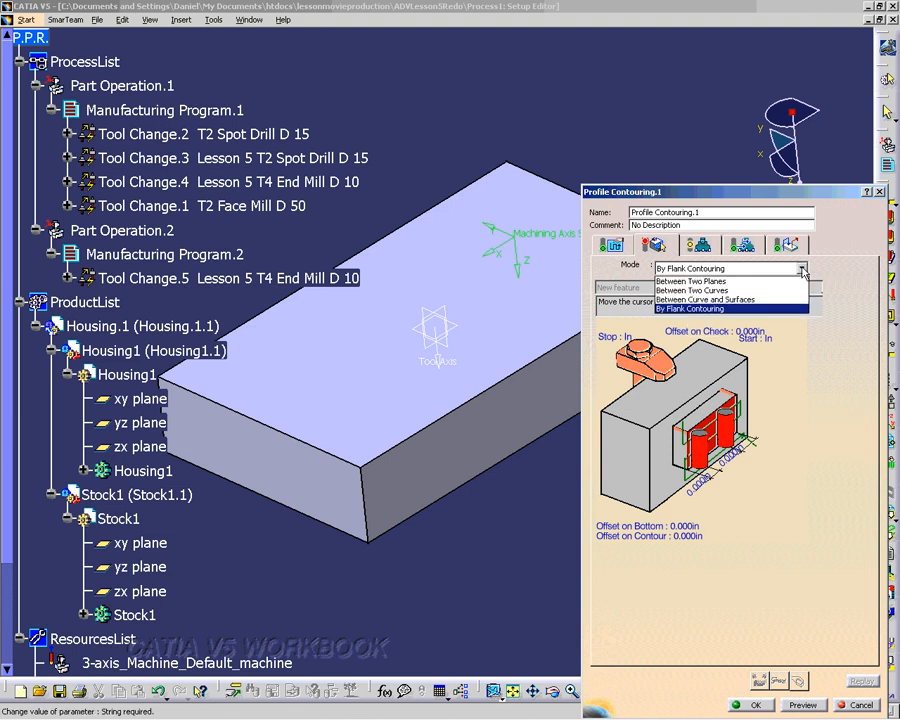
click(752, 281)
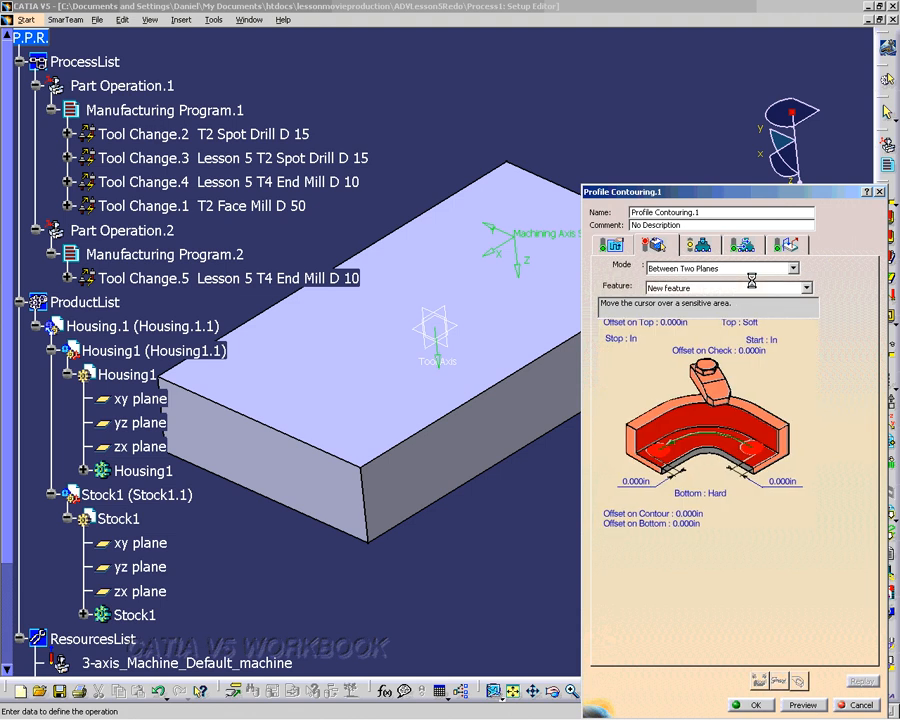
Step: Change the contouring bottom to Soft and set Offset on Bottom to -1.2 in
click(714, 494)
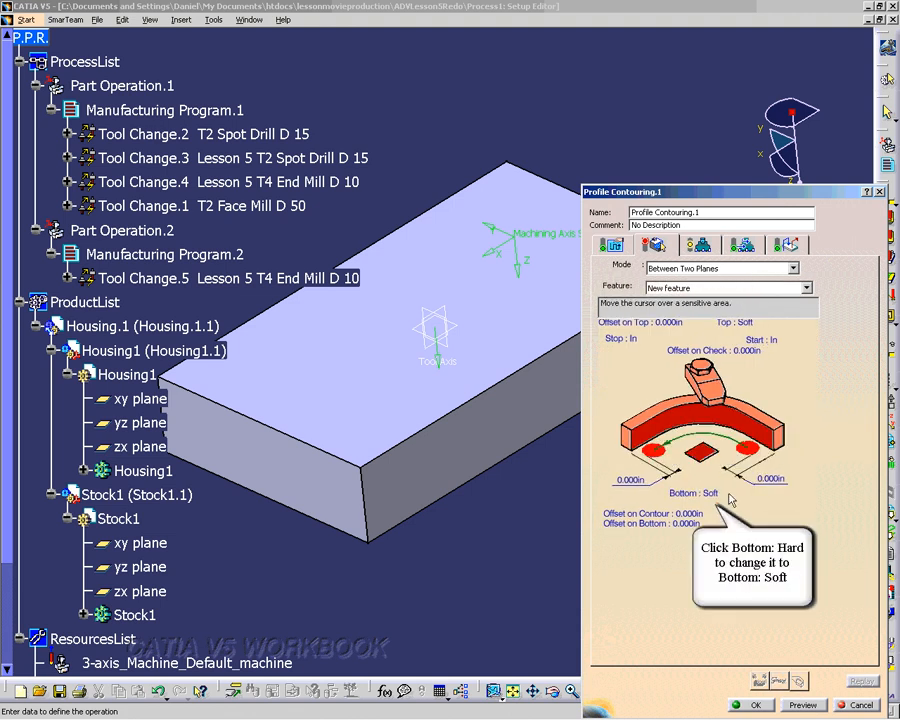
double_click(689, 526)
text(-1.2)
key(Return)
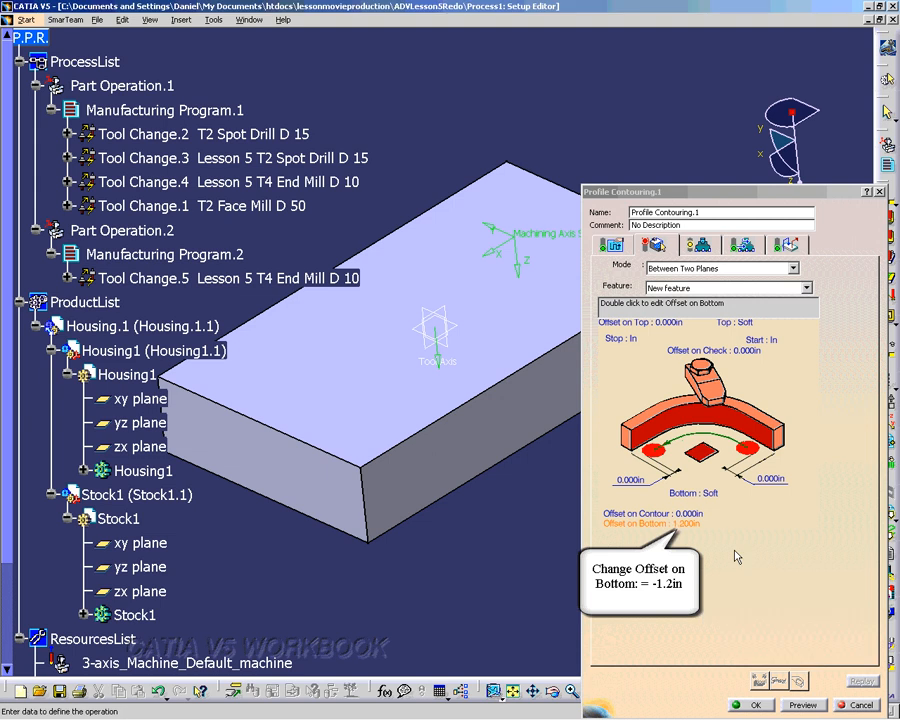
double_click(686, 524)
key(Home)
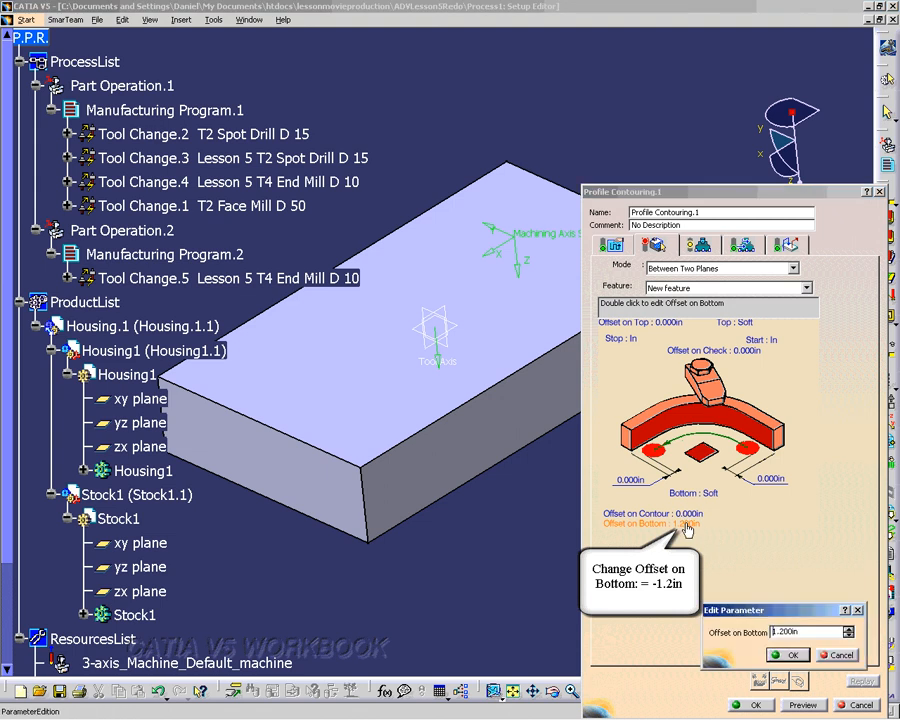
text(-)
key(Return)
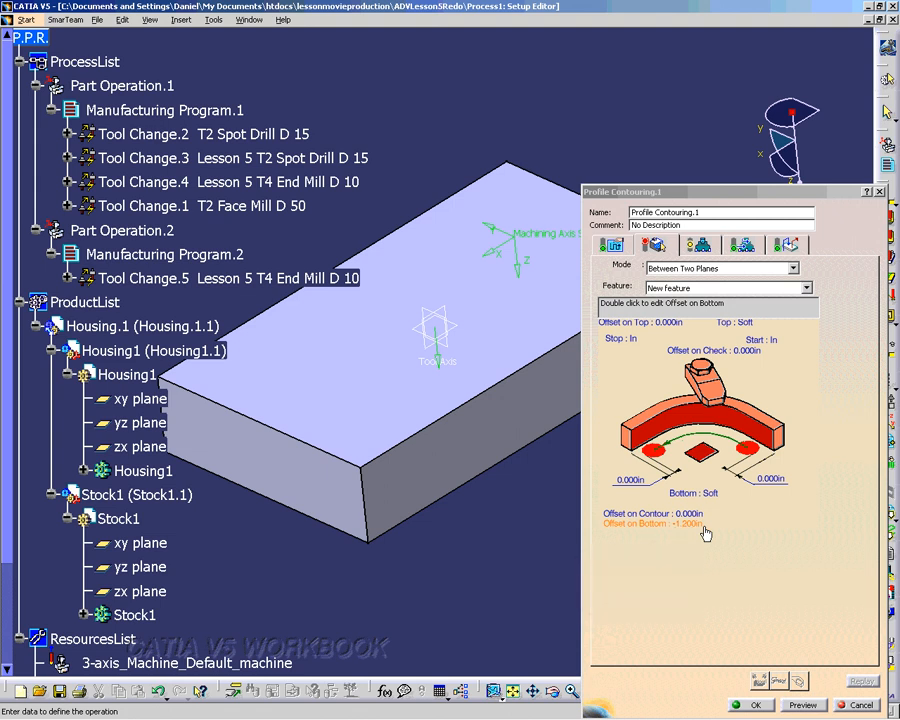
Step: Hide Stock1 and use the housing's upper outer belt of edges as the guiding contour, with its arrow pointing outside the part
right_click(176, 494)
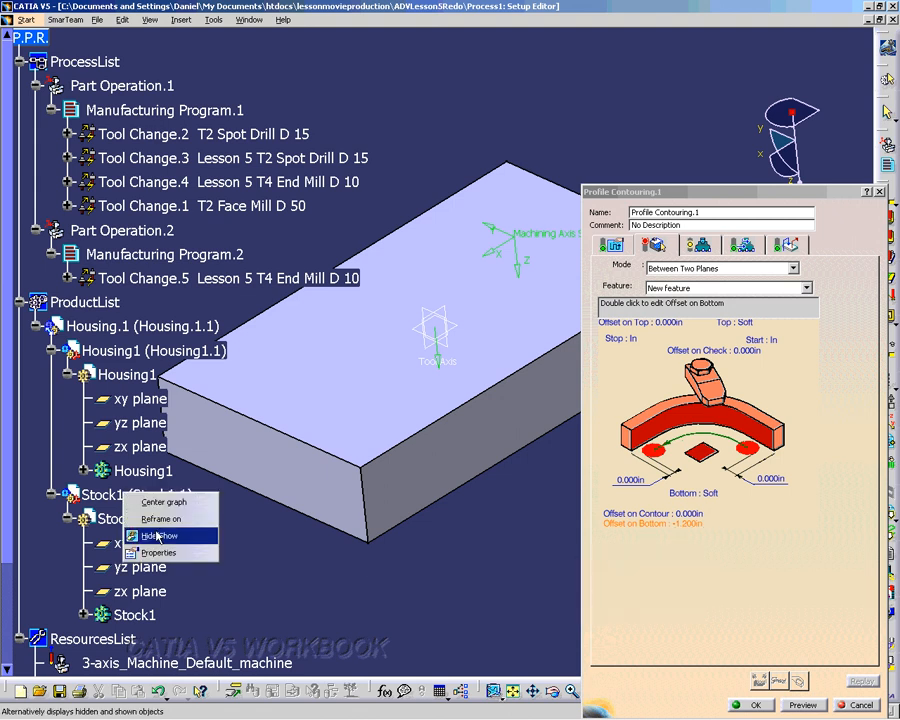
click(205, 534)
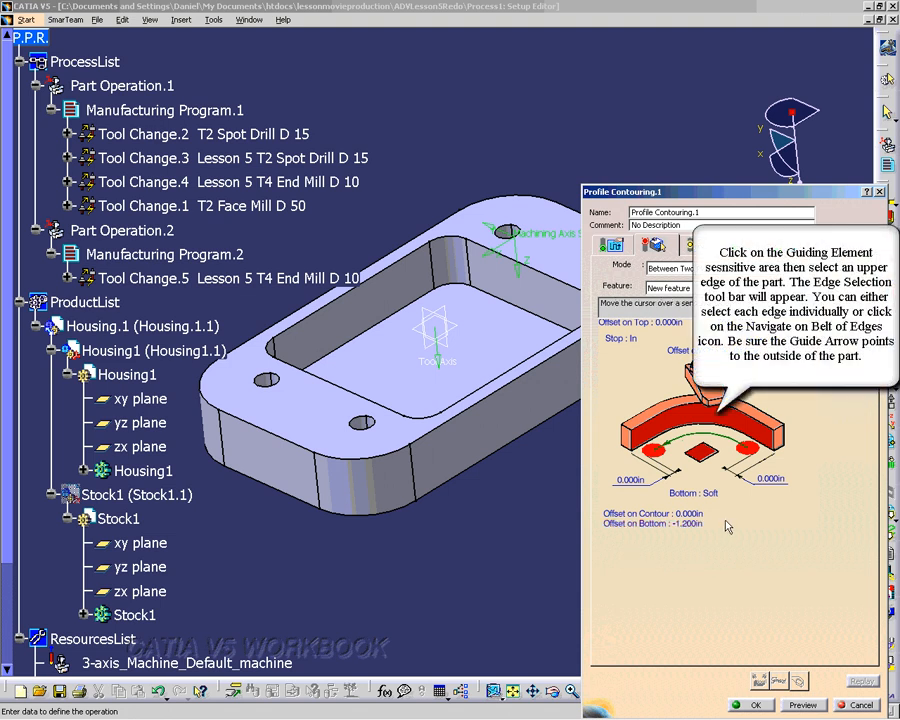
click(750, 430)
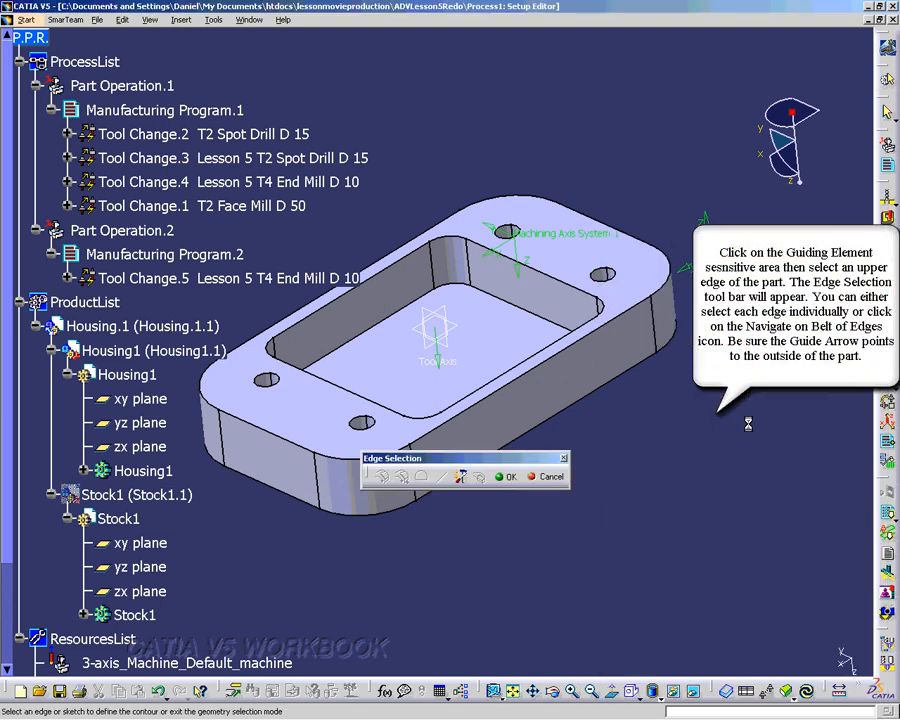
click(616, 331)
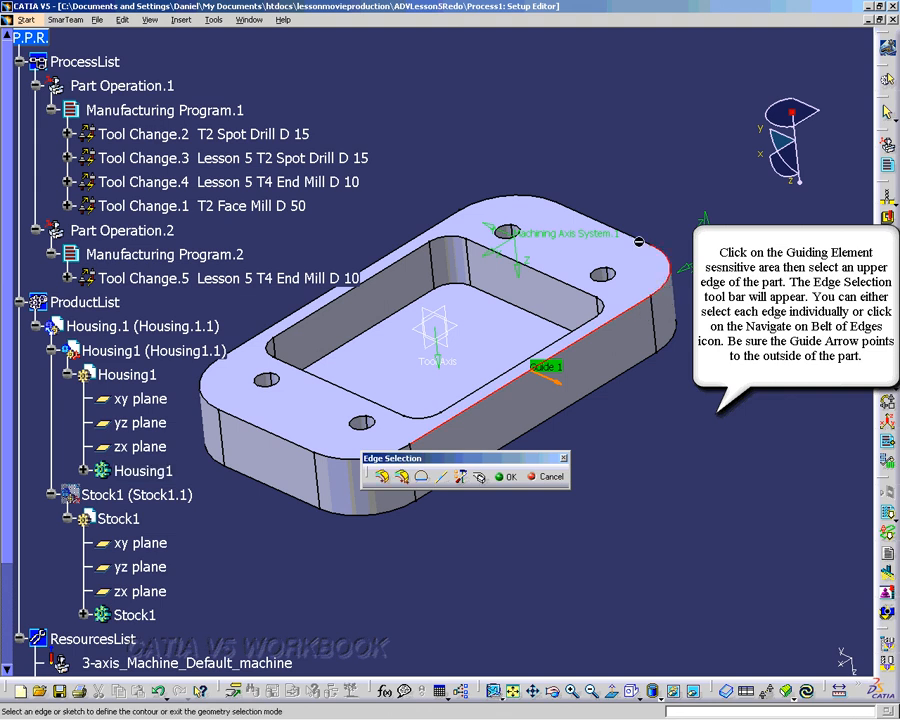
click(565, 208)
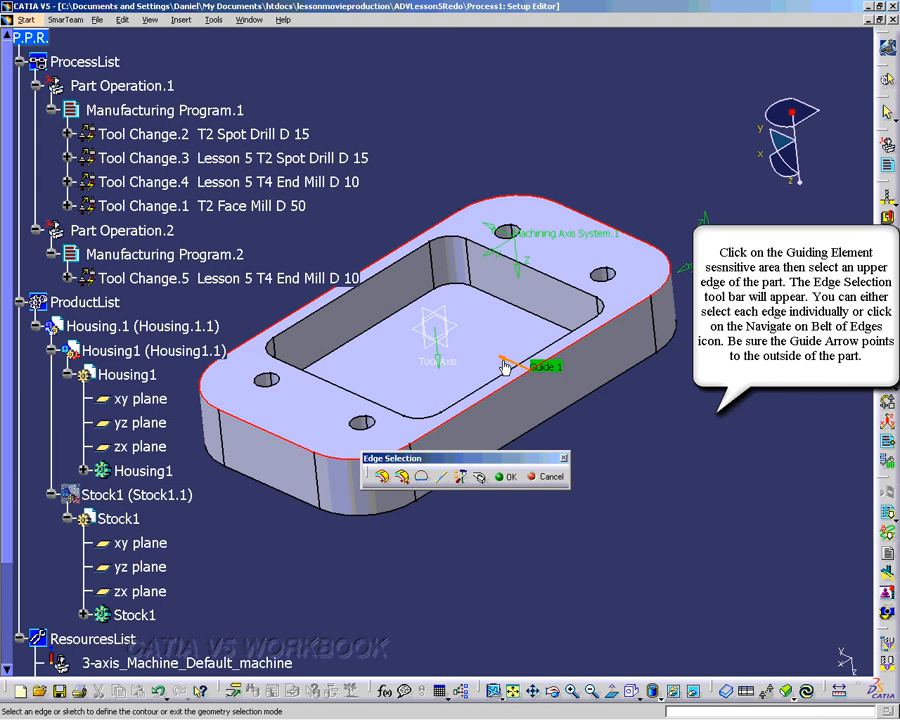
click(506, 476)
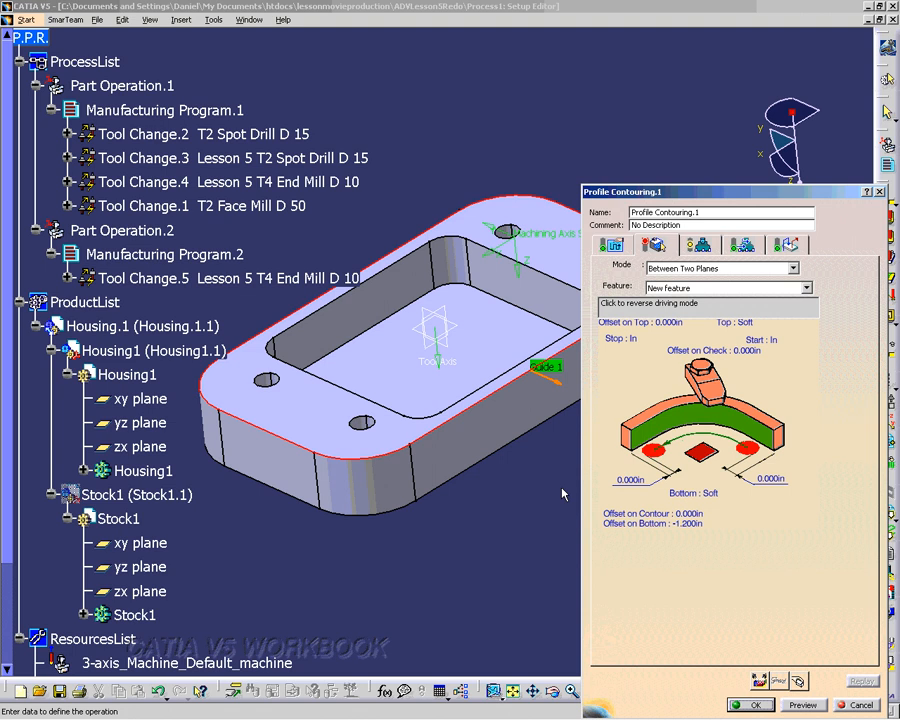
Step: Set both the Stop and Start conditions of the profile contouring to On
click(621, 338)
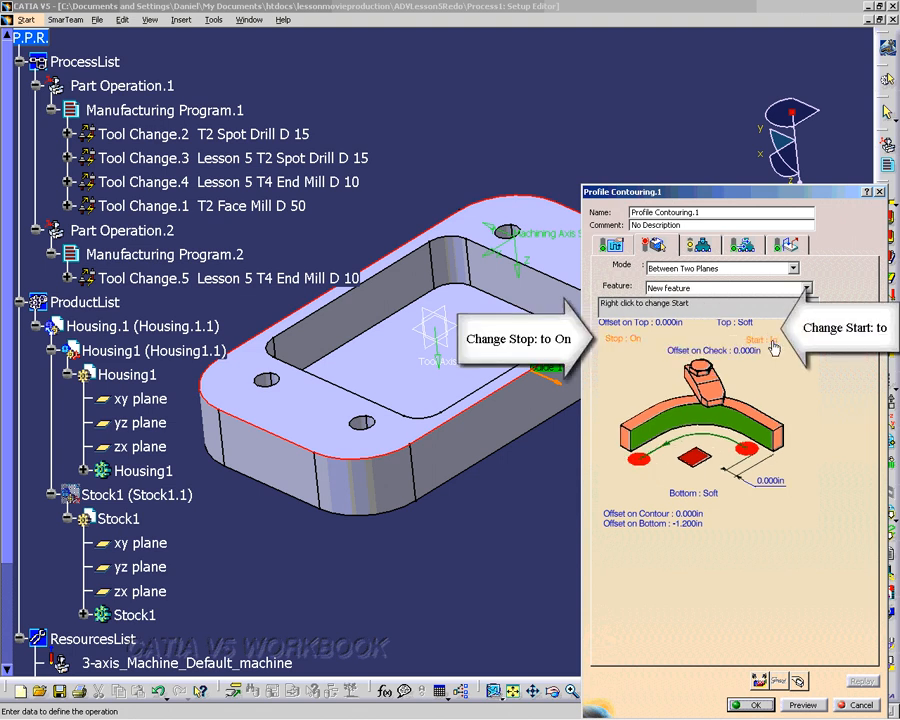
right_click(774, 348)
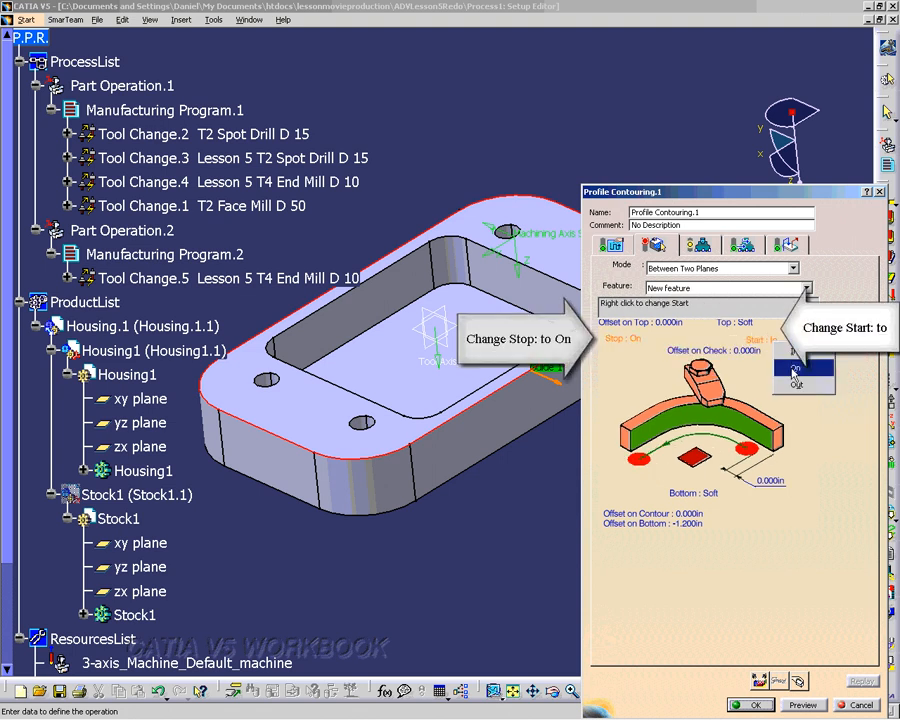
click(795, 368)
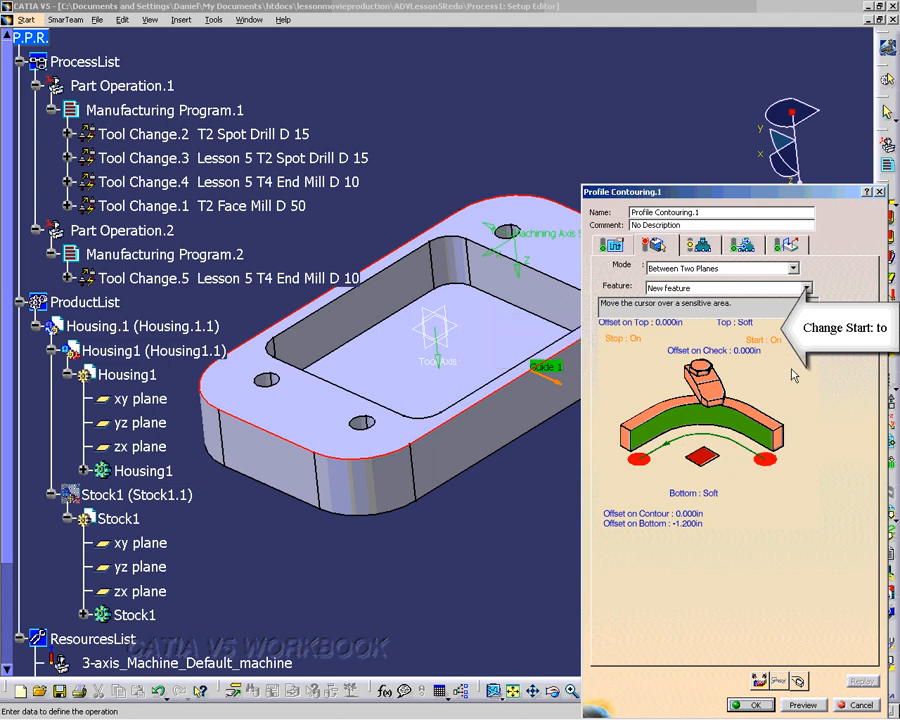
Step: Assign the housing's upper face as the contouring top and the face on its underside as the bottom
click(758, 424)
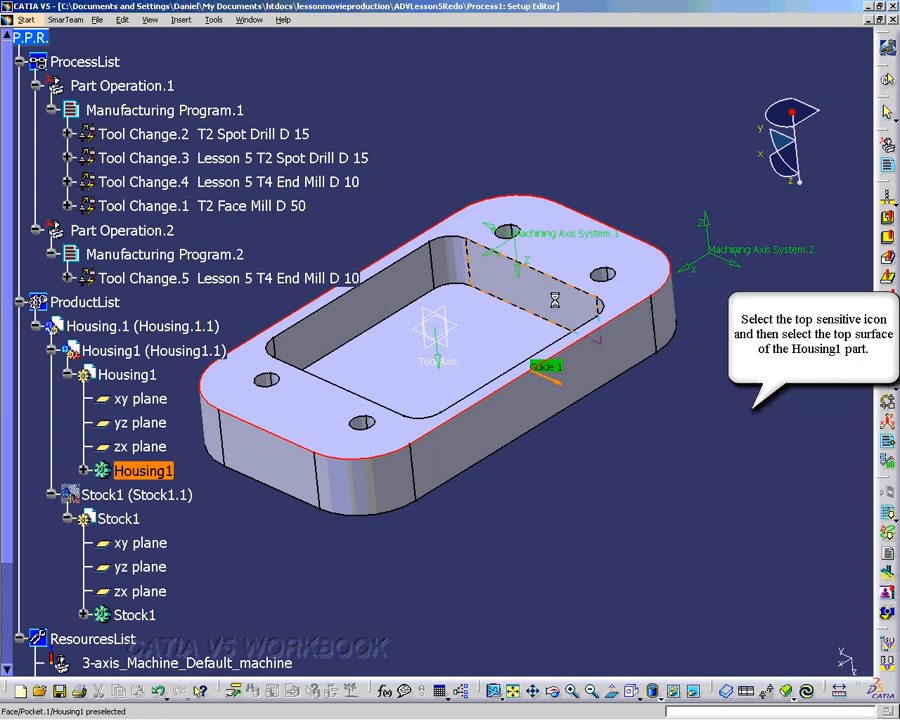
click(584, 255)
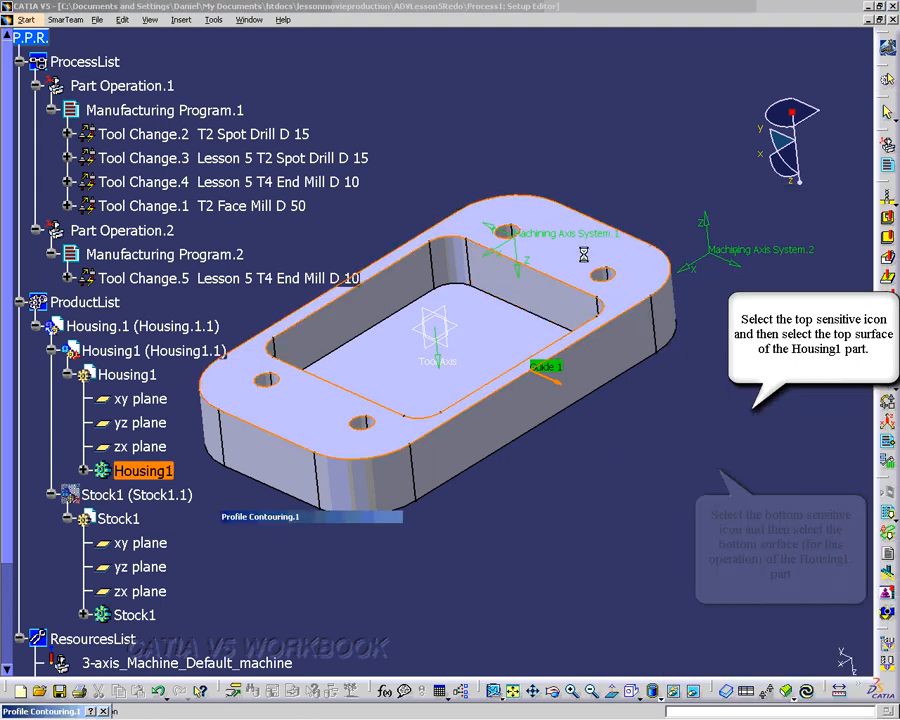
click(698, 458)
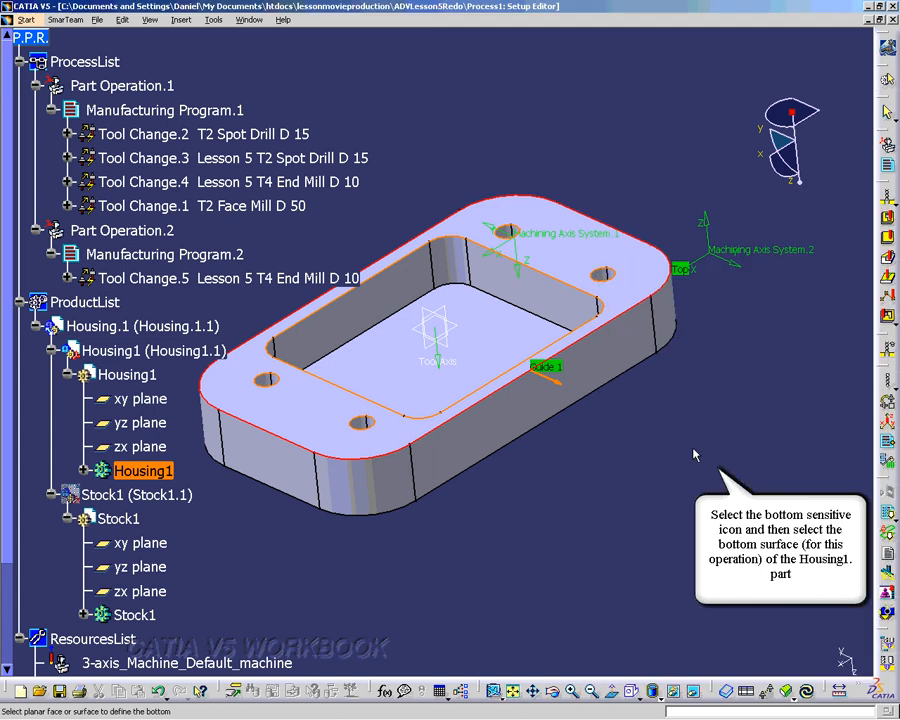
middle_drag(694, 416, 439, 180)
click(538, 328)
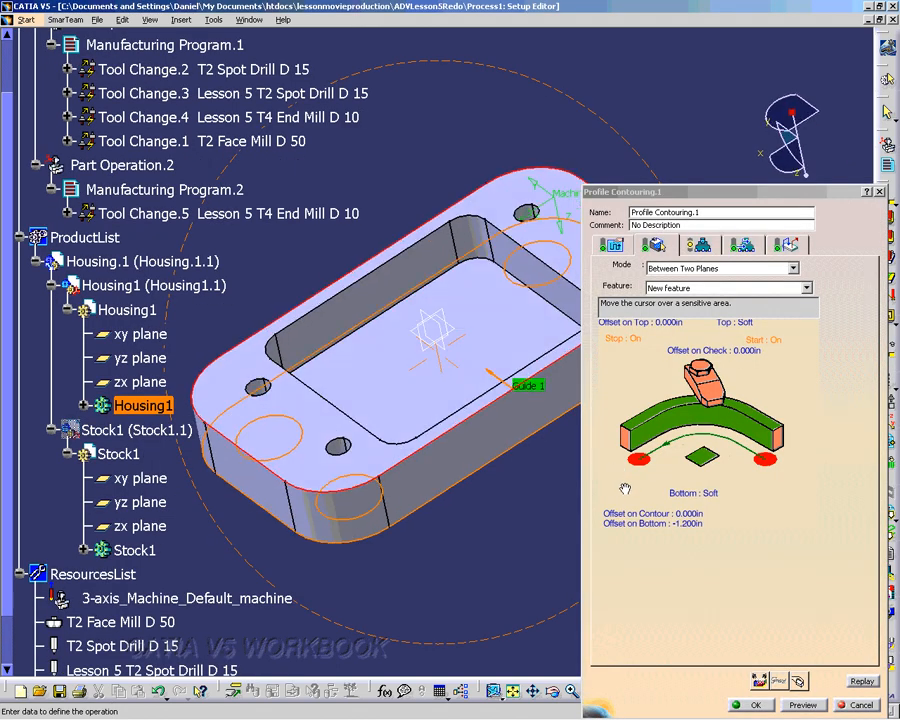
middle_drag(503, 476, 468, 283)
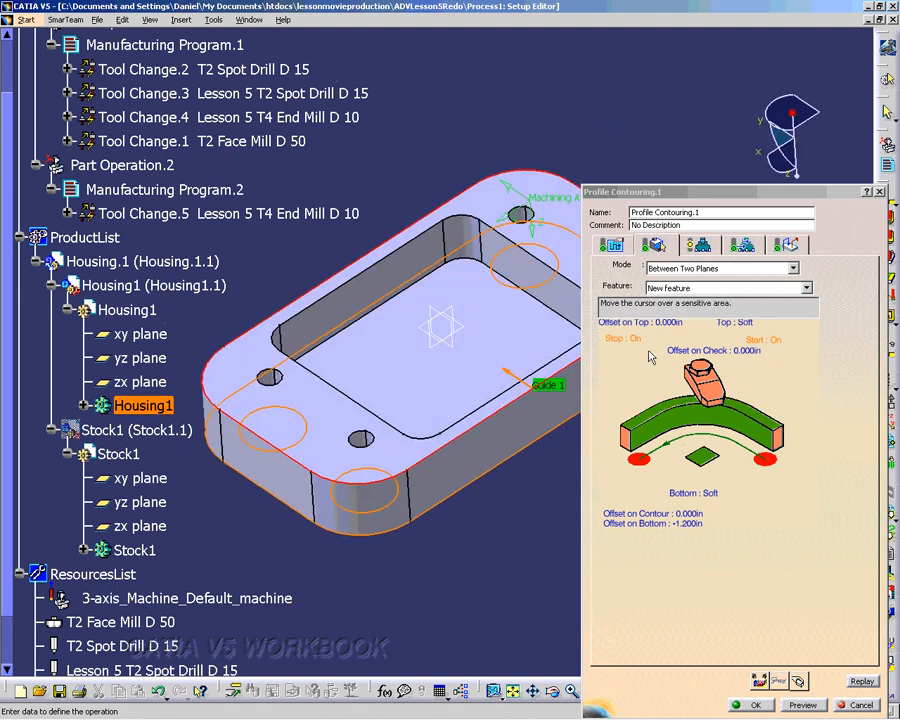
Step: Set the tool path style to One way and reverse the guide arrow to point outside the housing
click(614, 246)
click(865, 445)
click(852, 466)
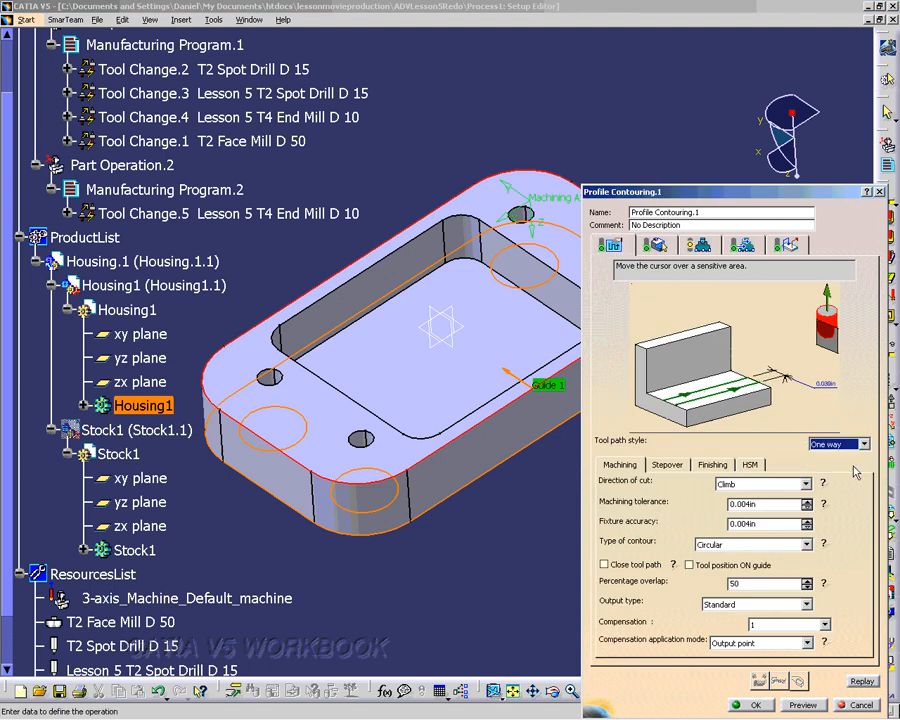
mouse_move(825, 487)
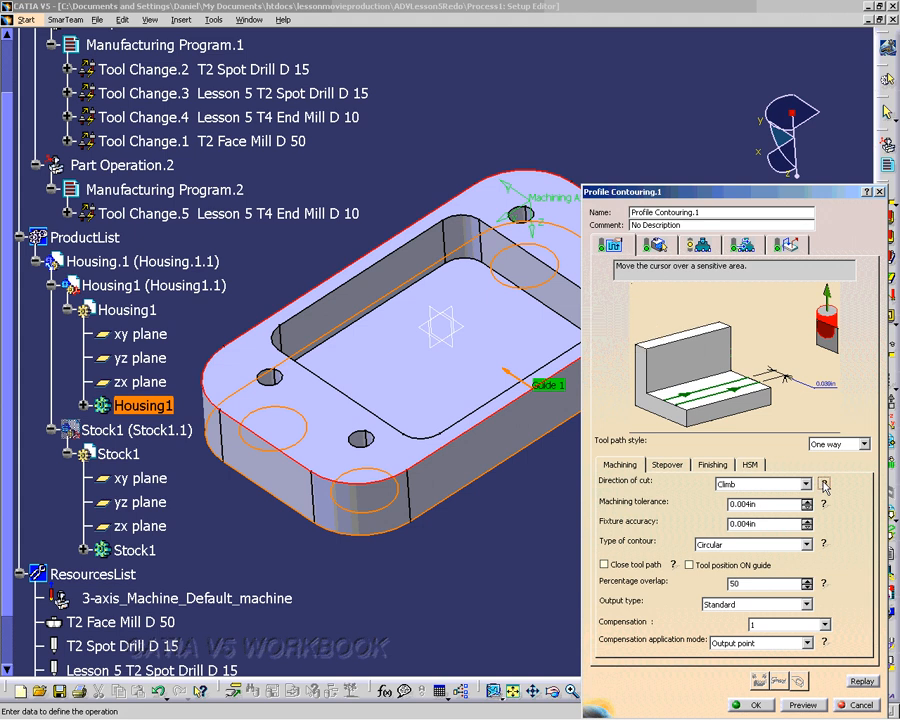
click(680, 467)
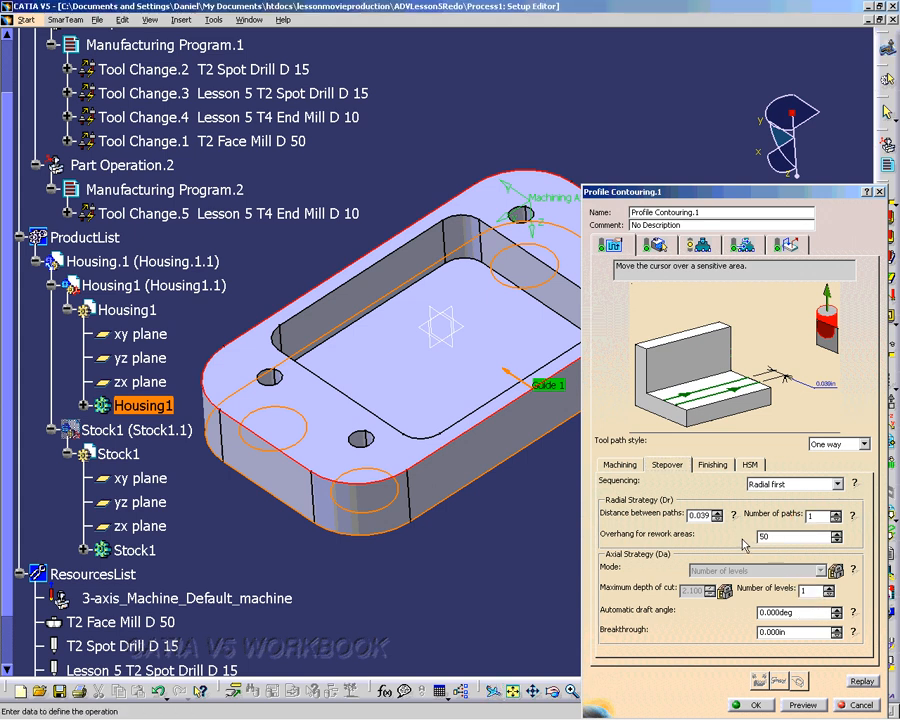
click(516, 378)
Step: Set the finishing mode to Side finish last level with a side finish thickness of 0.020 in
click(713, 465)
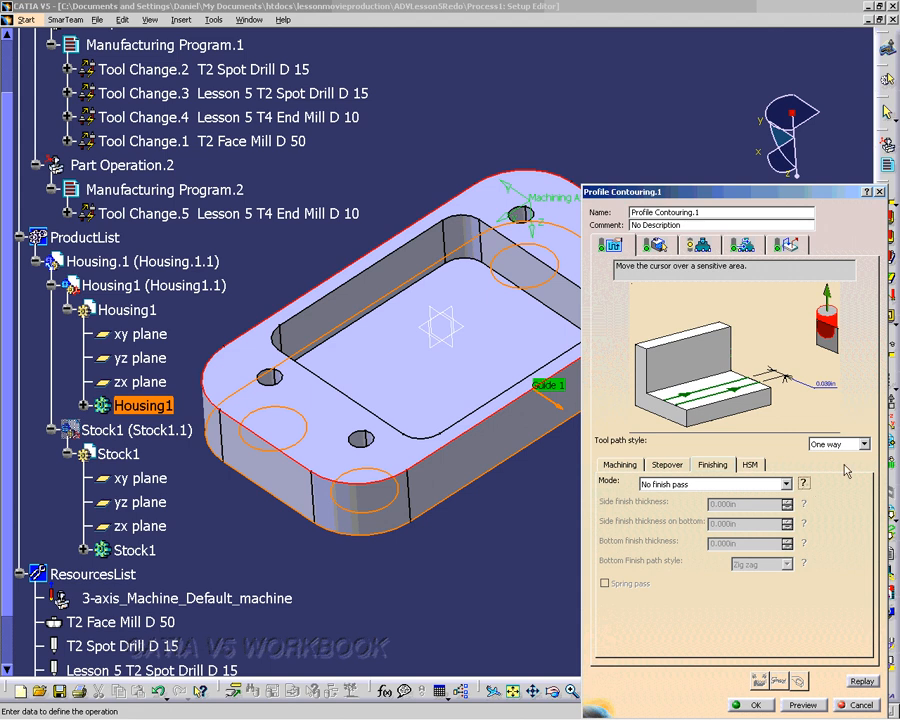
click(786, 483)
click(772, 506)
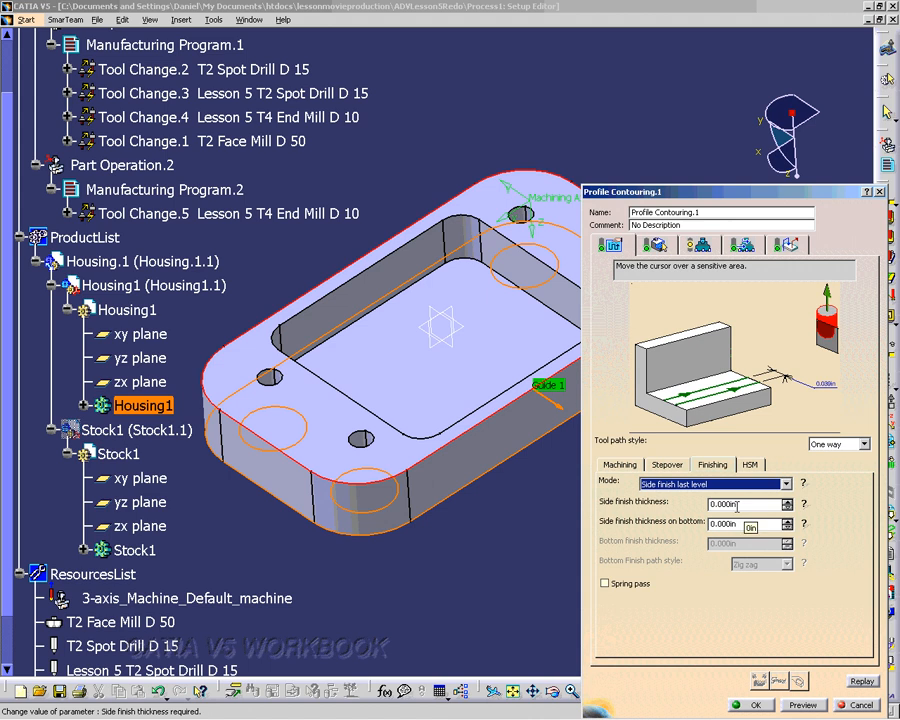
drag(729, 505, 706, 508)
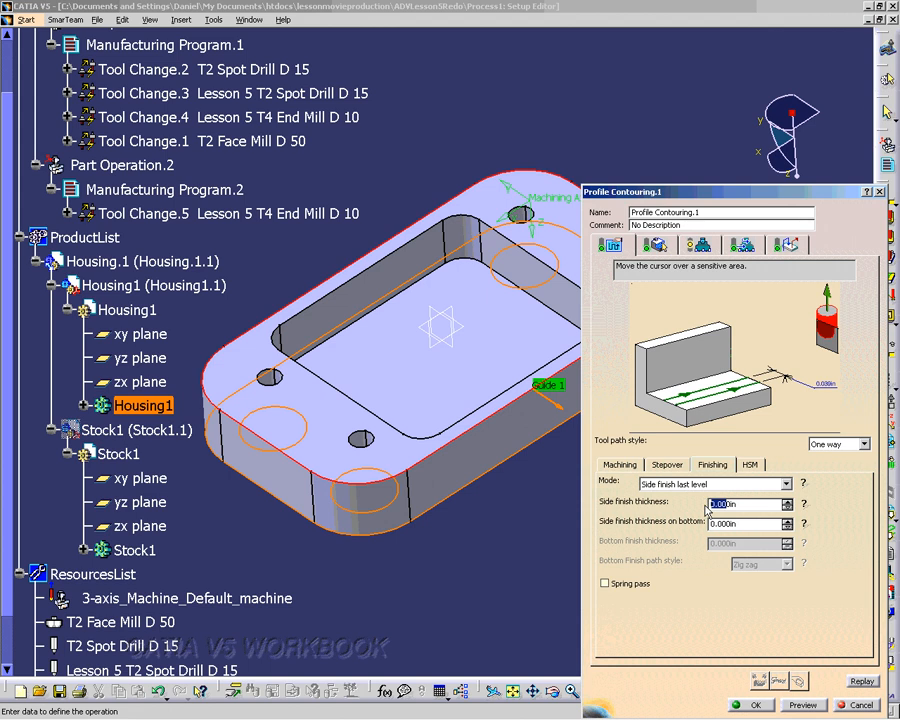
text(.3)
text(2)
click(748, 525)
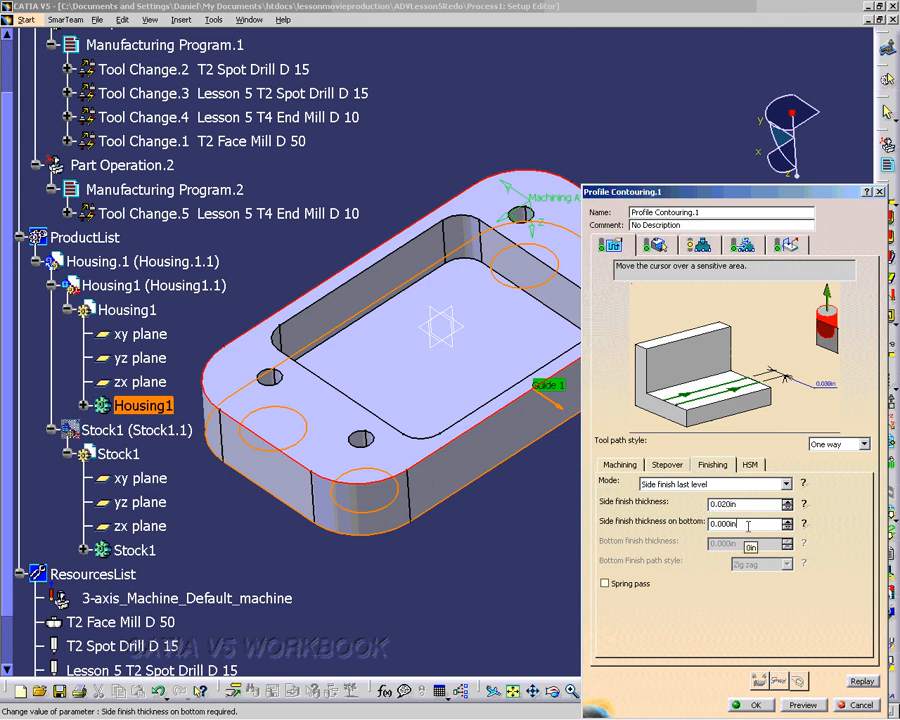
mouse_move(806, 507)
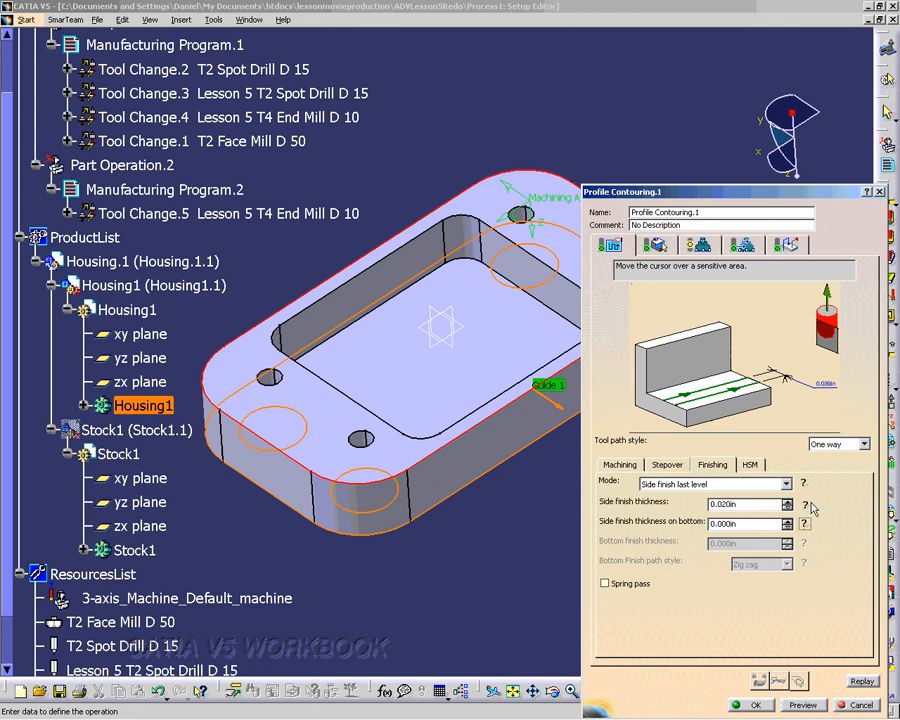
Step: Define the operation's tool as Lesson 5 T4 End Mill For Bottom D 10, tool number 5, with 1 in cutting and body diameters
click(700, 245)
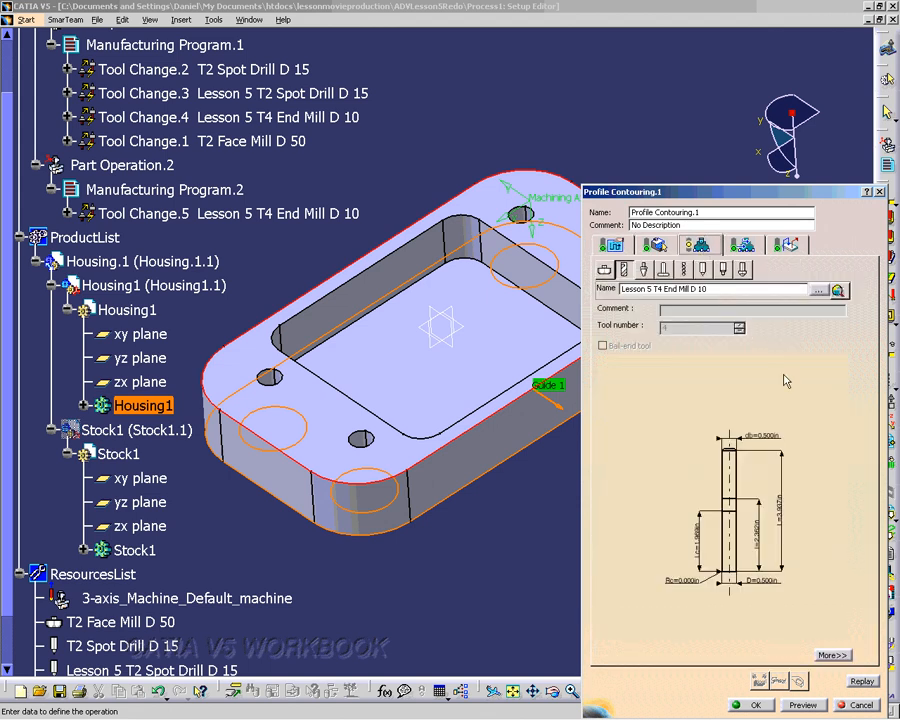
click(832, 655)
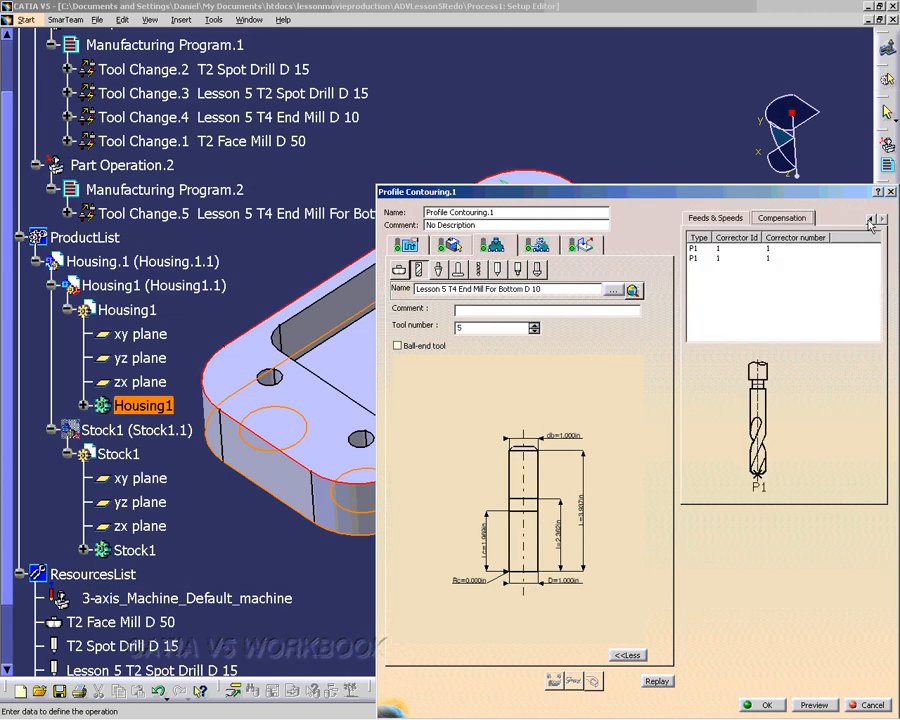
click(869, 218)
click(869, 218)
click(695, 217)
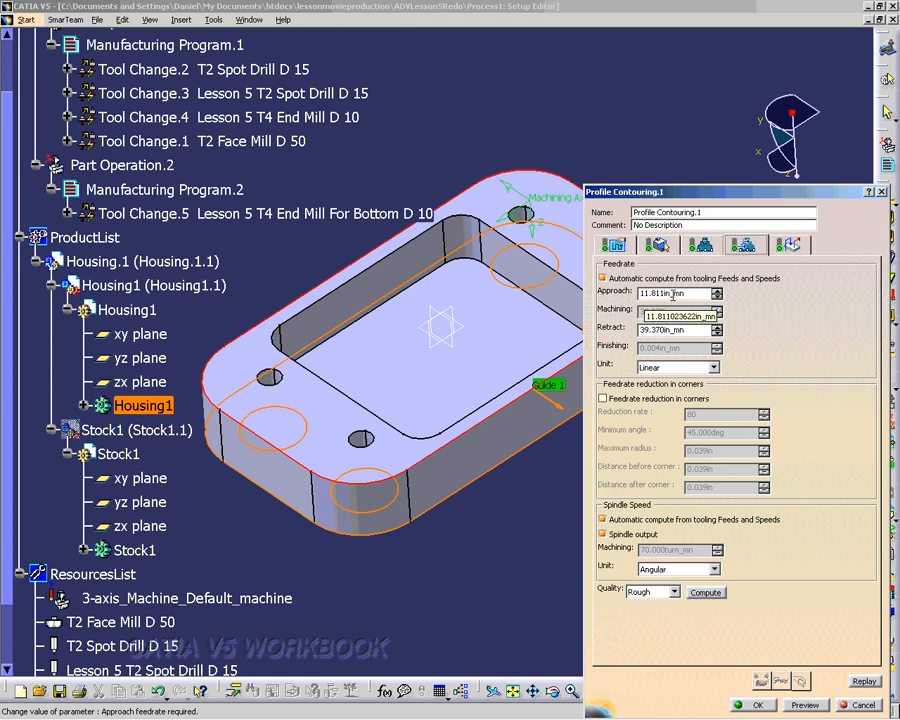
Step: Disable automatic feeds and speeds; set approach 40, machining 30, retract 80 and finishing 20 in_mn, with a spindle speed of 3000 turn_mn
click(602, 279)
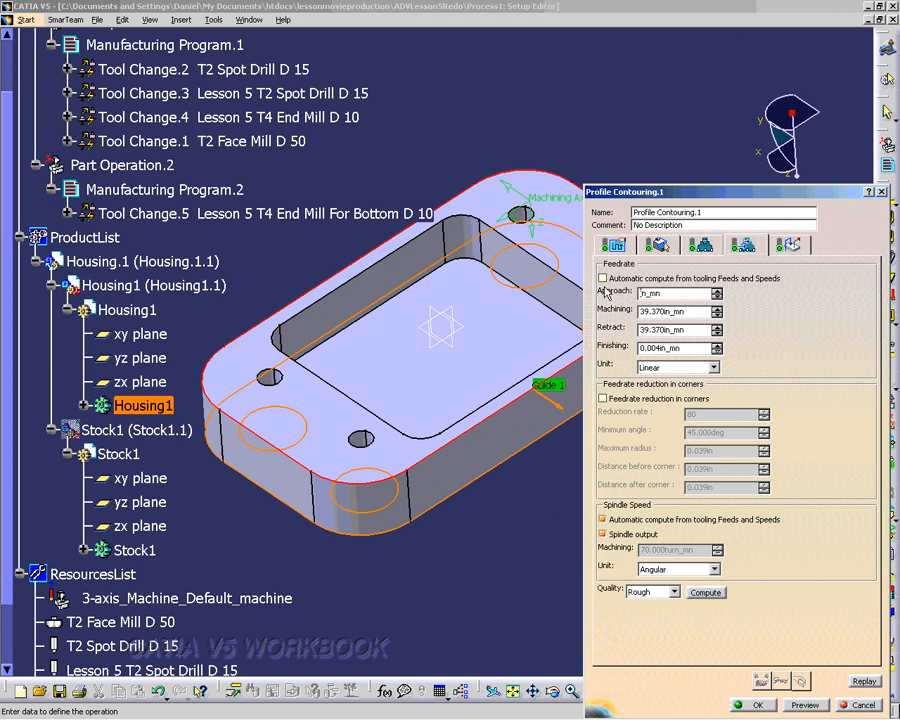
text(40)
key(Tab)
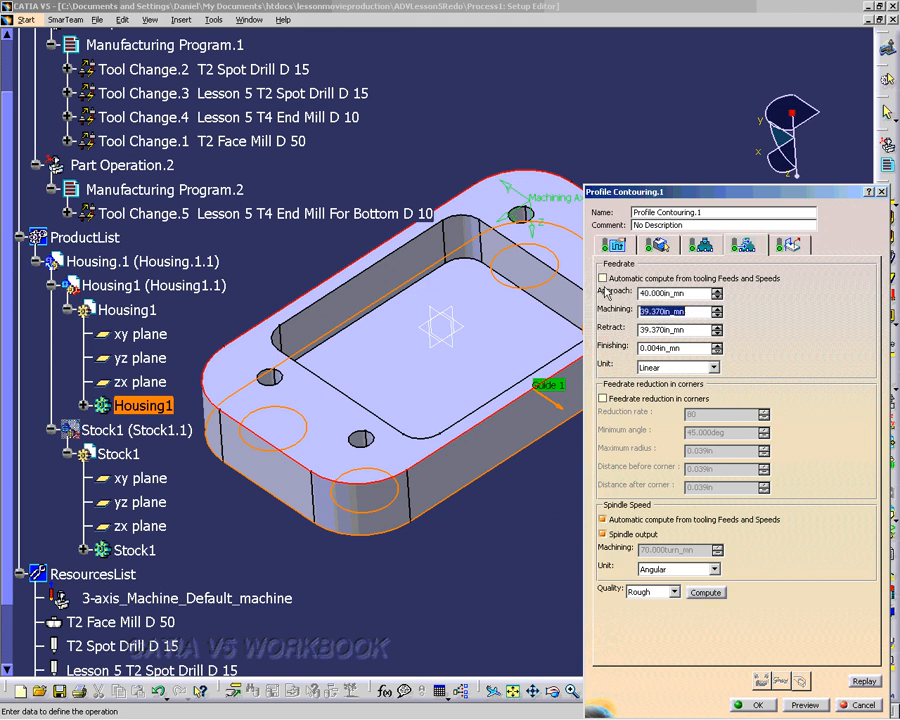
text(30)
key(Tab)
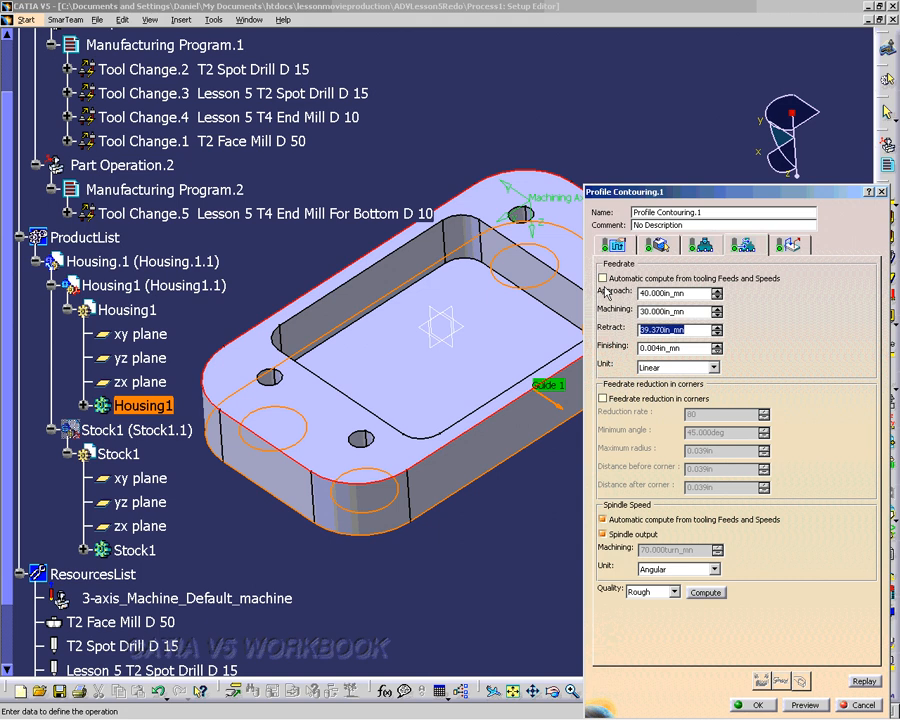
text(80)
key(Tab)
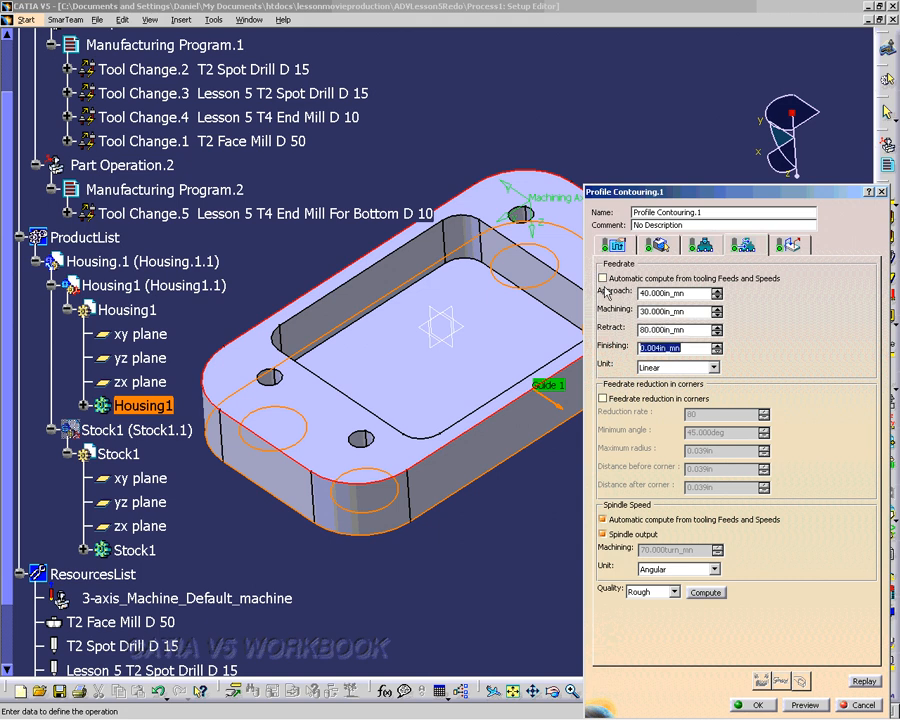
text(20)
key(Tab)
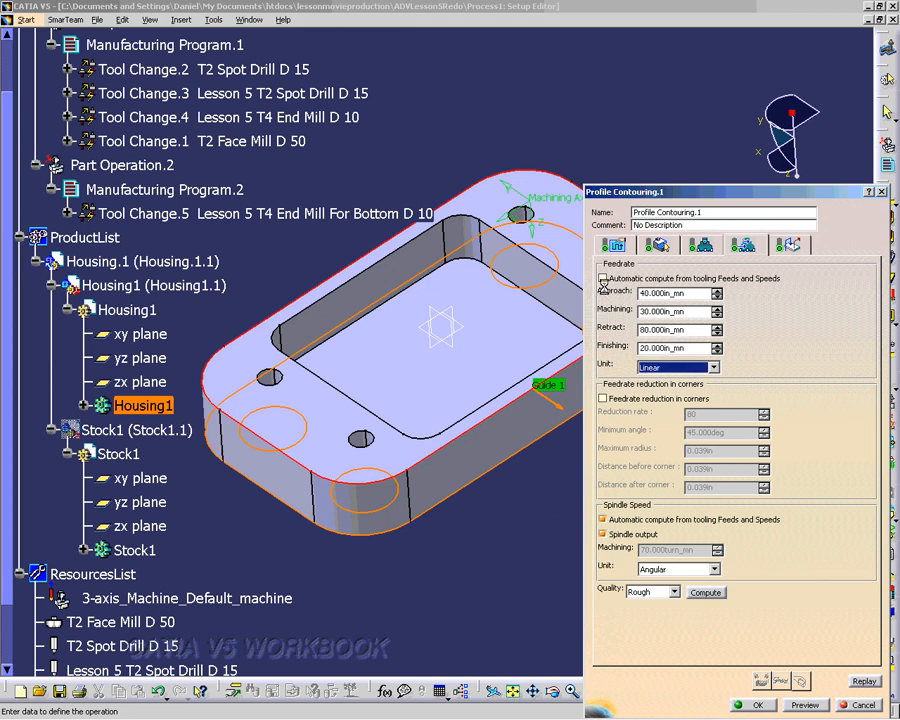
click(604, 520)
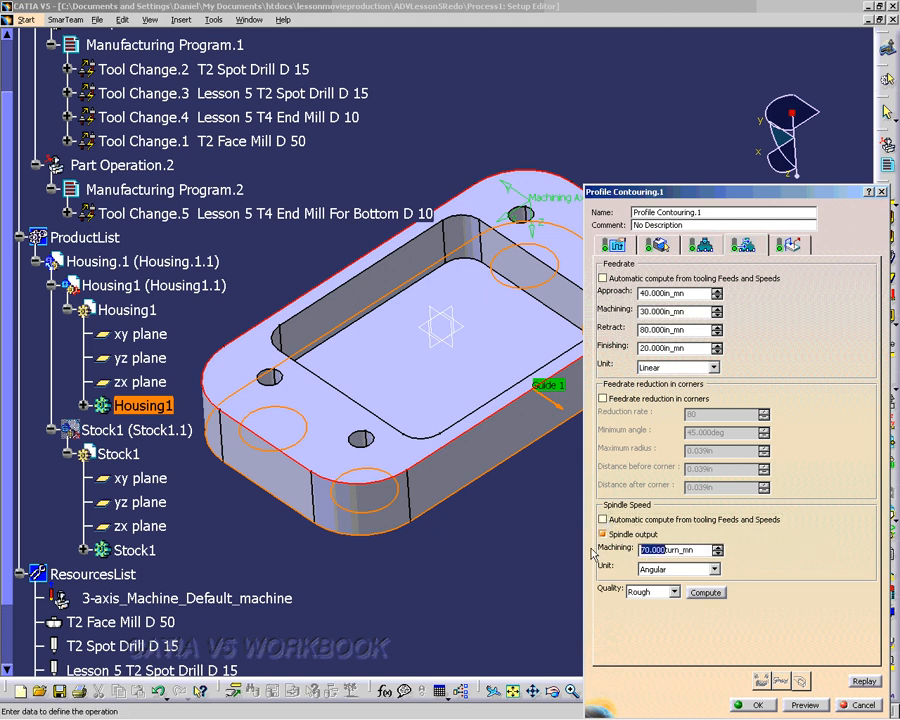
text(3000)
Step: Check the motions of the Approach and Retract macros and activate the Return to finish pass macro
click(786, 246)
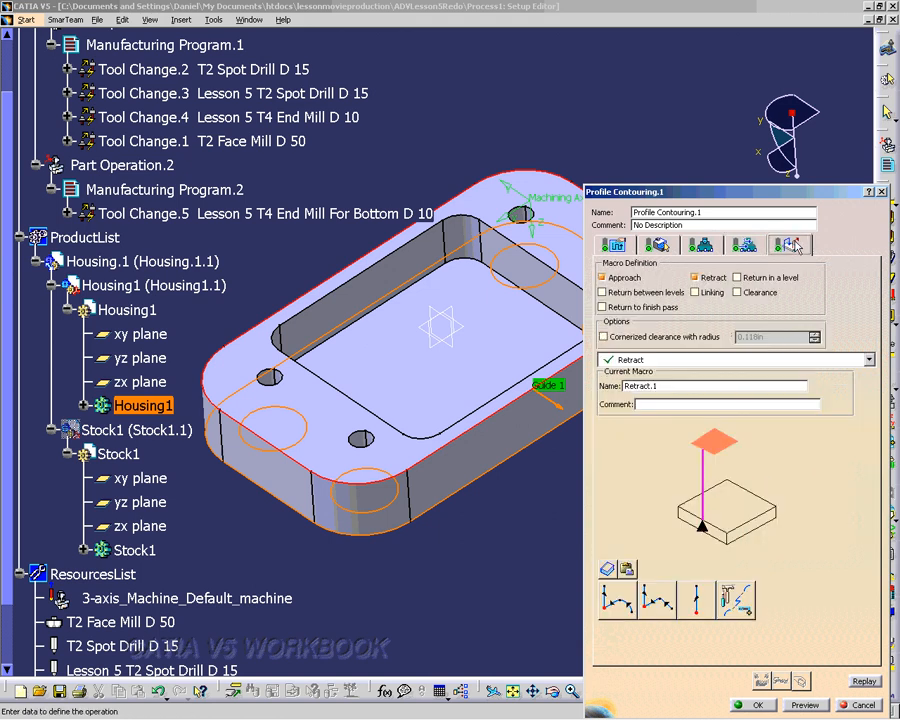
click(825, 359)
click(828, 374)
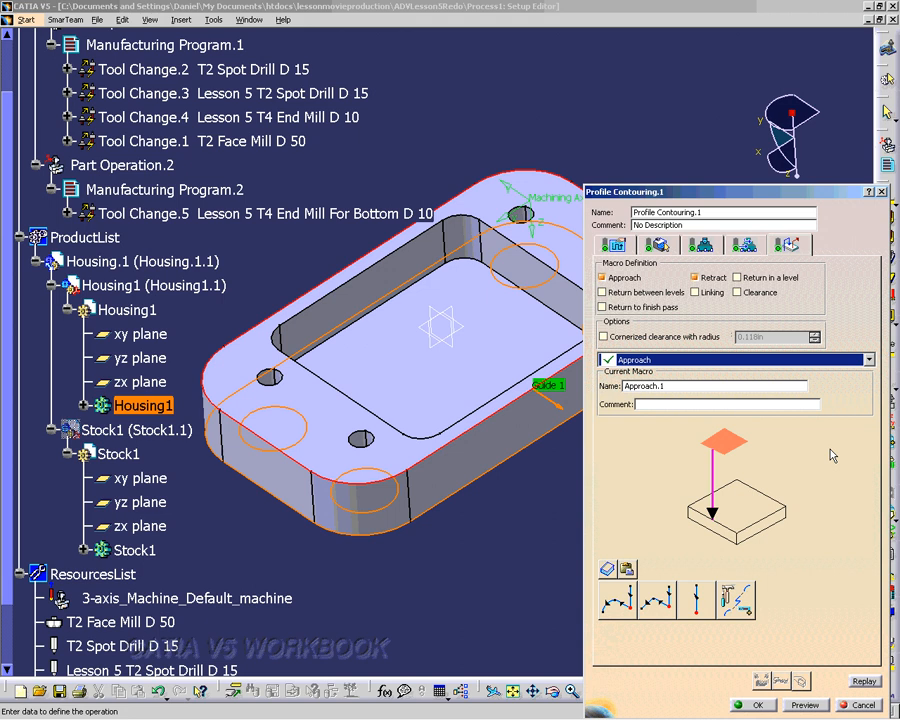
click(743, 601)
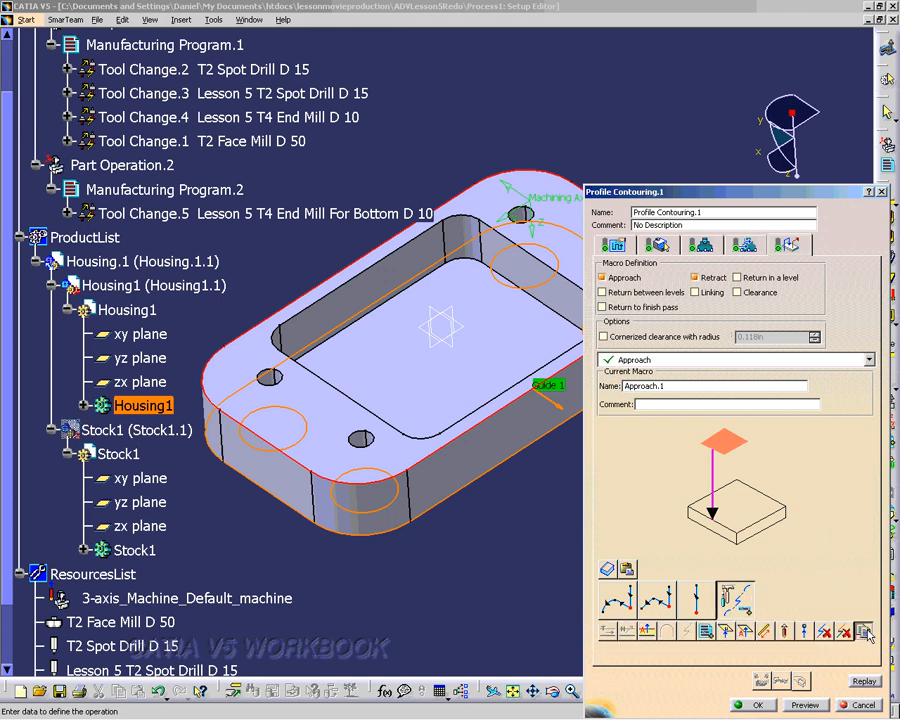
click(869, 360)
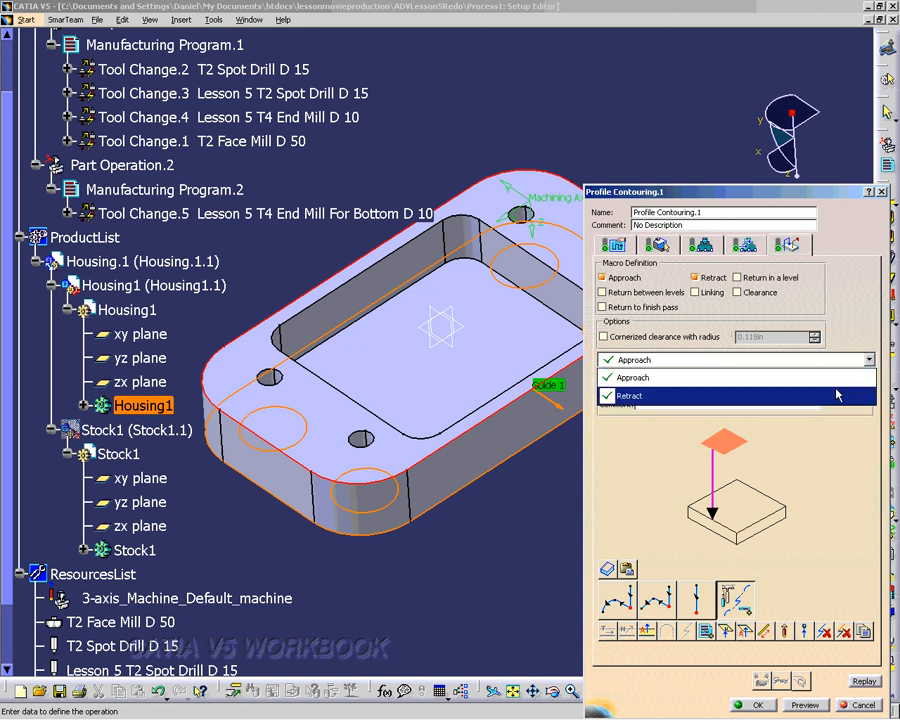
click(831, 396)
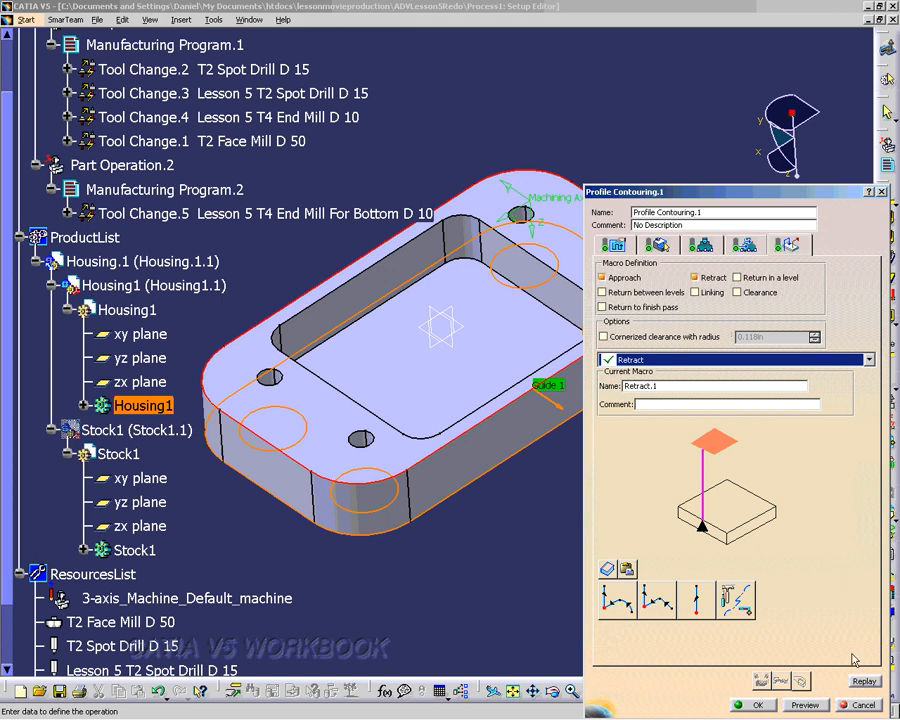
click(737, 598)
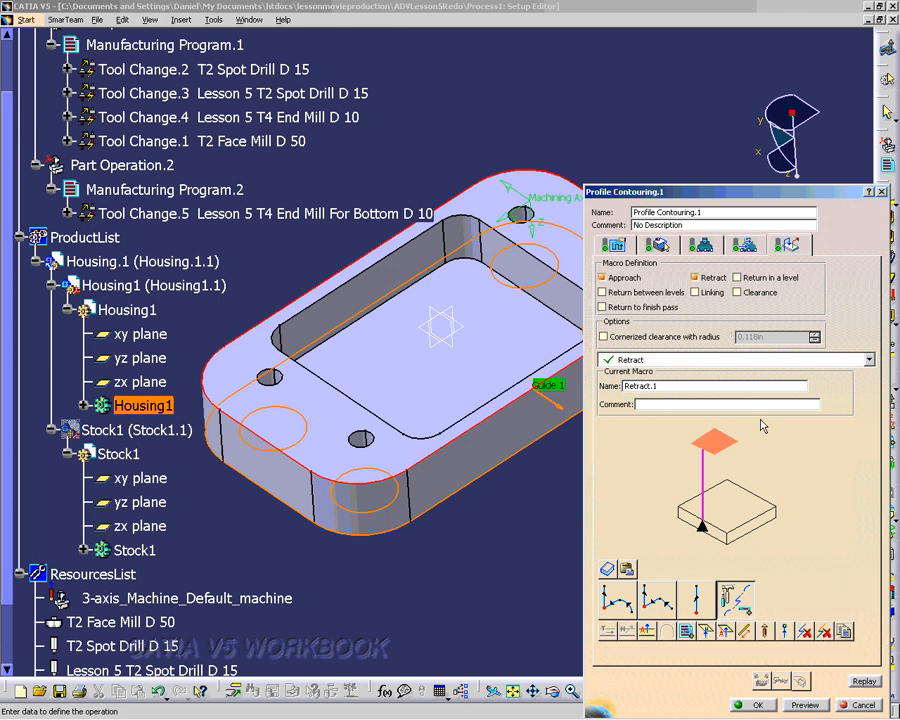
click(601, 307)
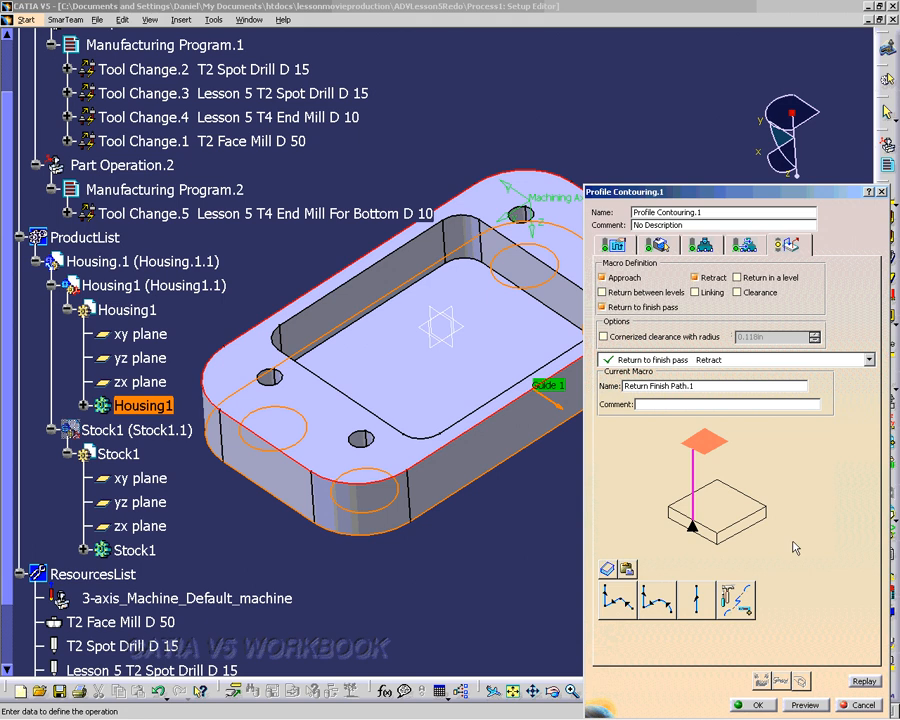
Step: Replay the profile contouring tool path from its start and view it from the side of the housing
click(864, 681)
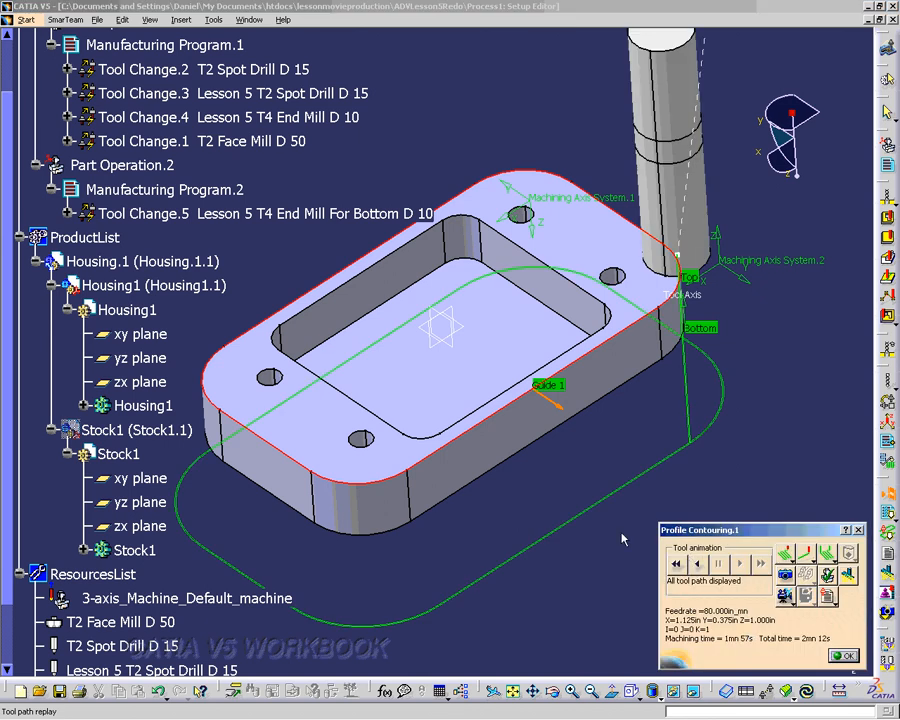
middle_drag(500, 535, 487, 404)
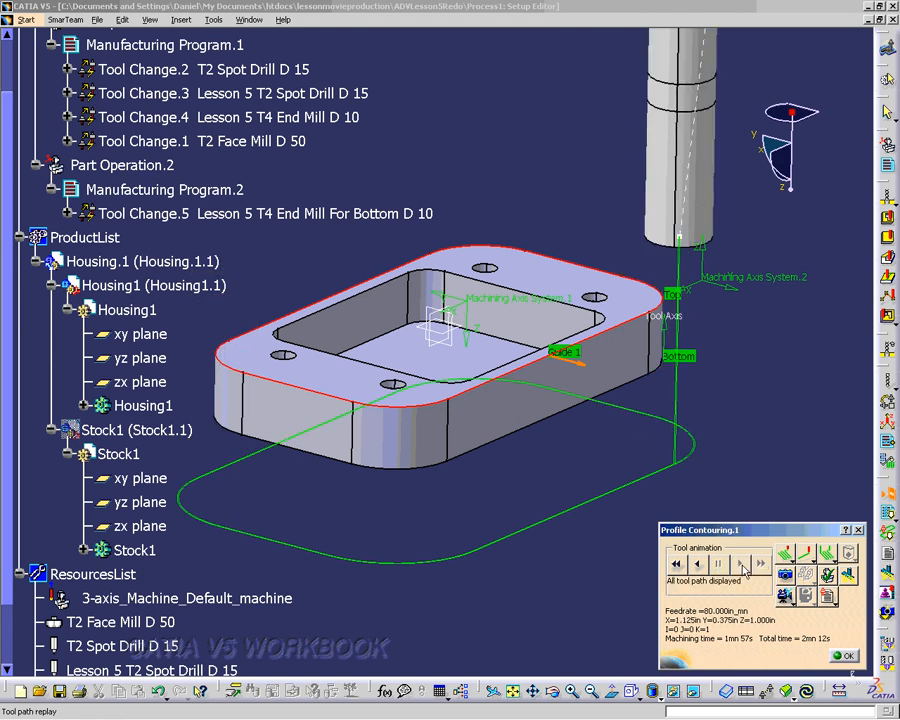
middle_drag(504, 527, 273, 442)
click(676, 567)
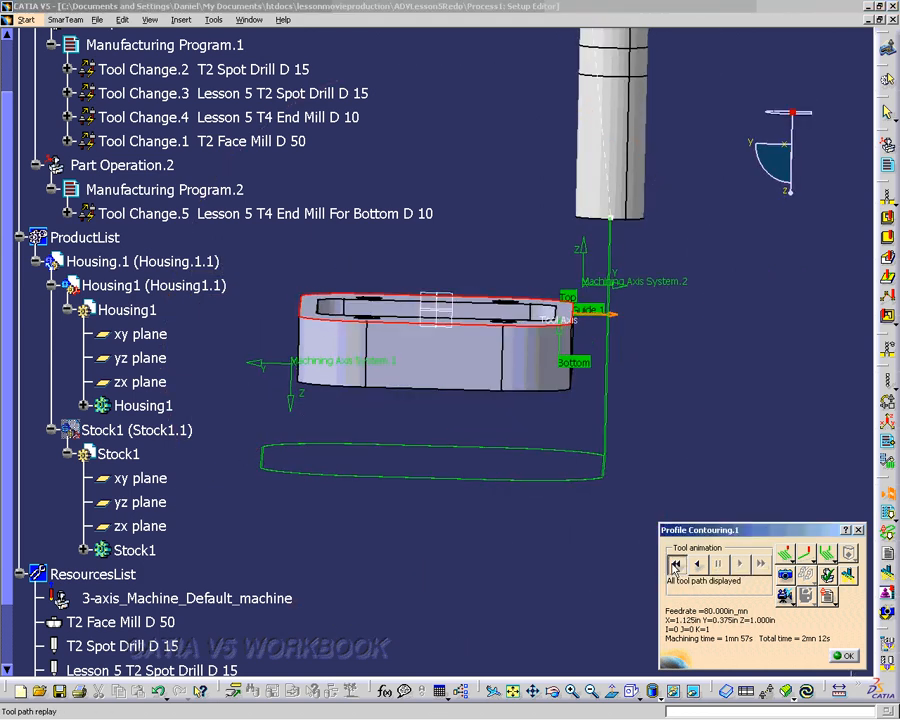
click(741, 566)
Step: Run the material removal video simulation of the contouring and inspect the machined stock
click(785, 597)
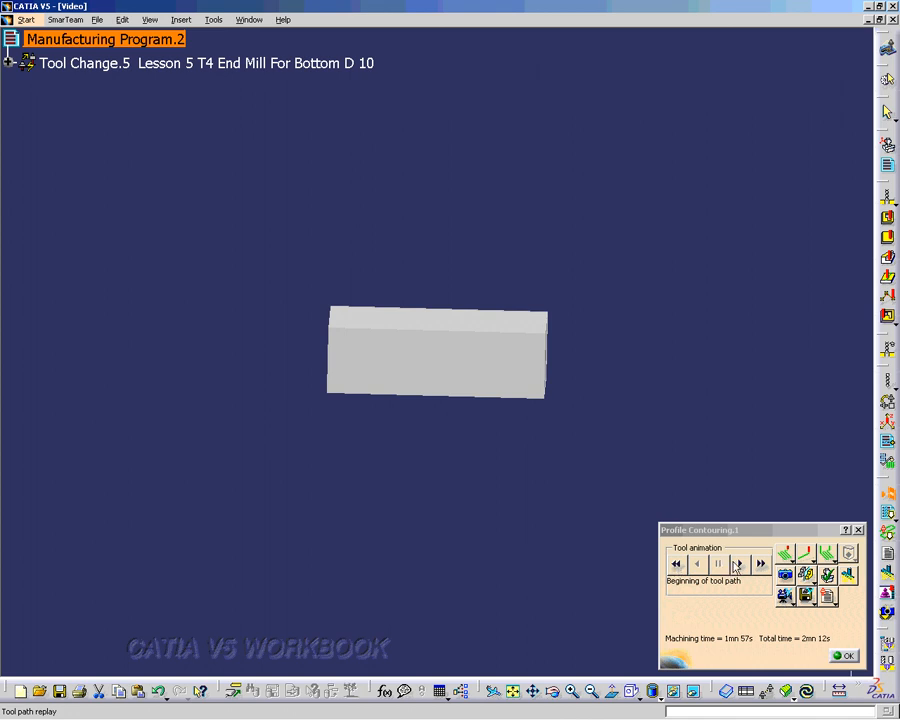
click(740, 564)
middle_drag(478, 498, 323, 562)
click(676, 565)
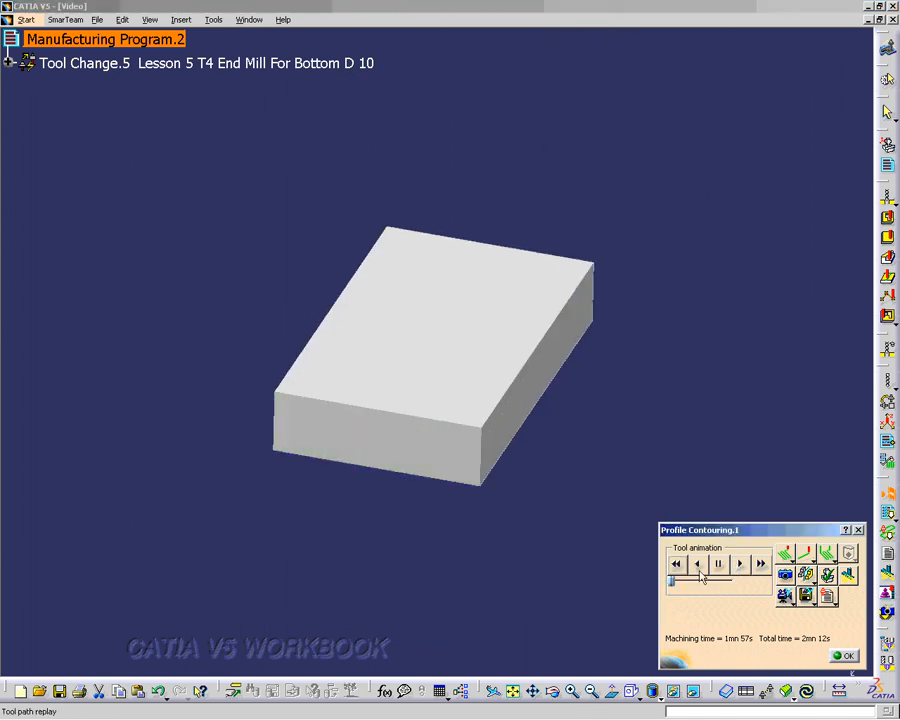
click(740, 564)
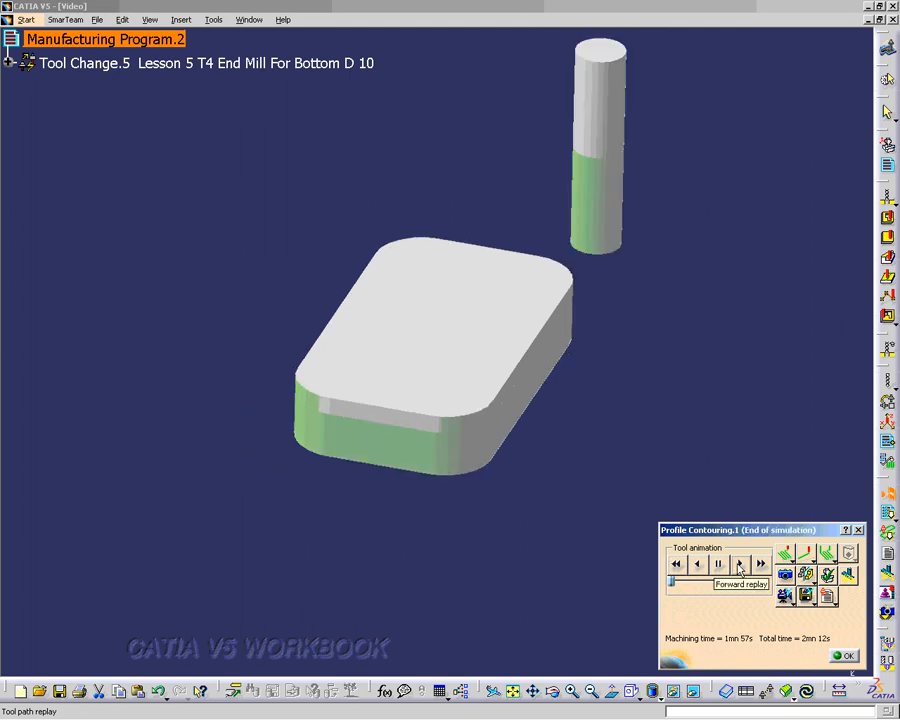
middle_drag(518, 392, 455, 373)
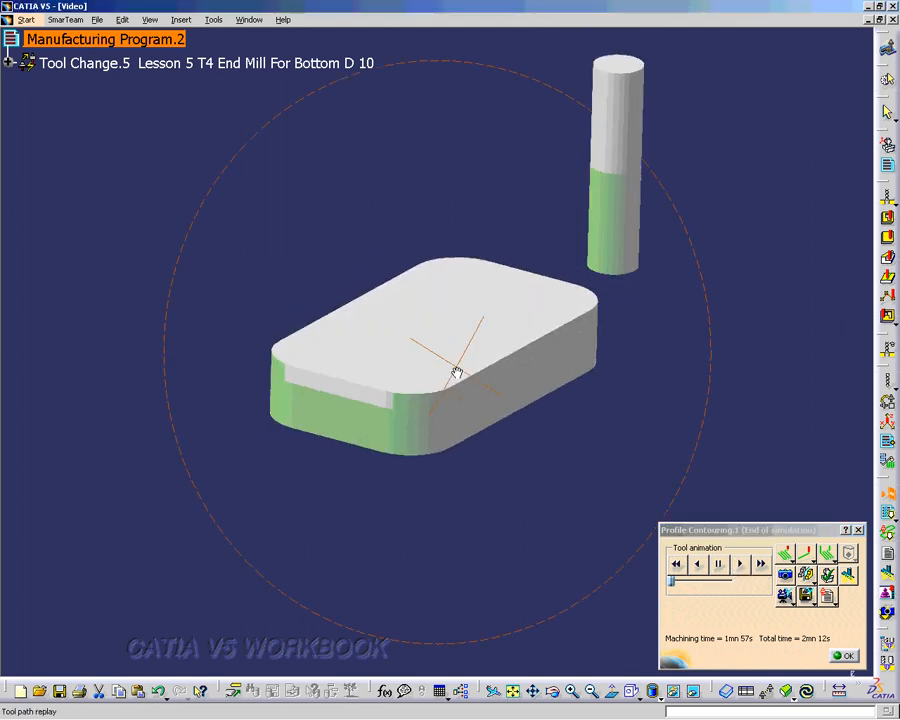
Step: End the replay, accept the profile contouring operation and display the part in the standard isometric view
click(843, 656)
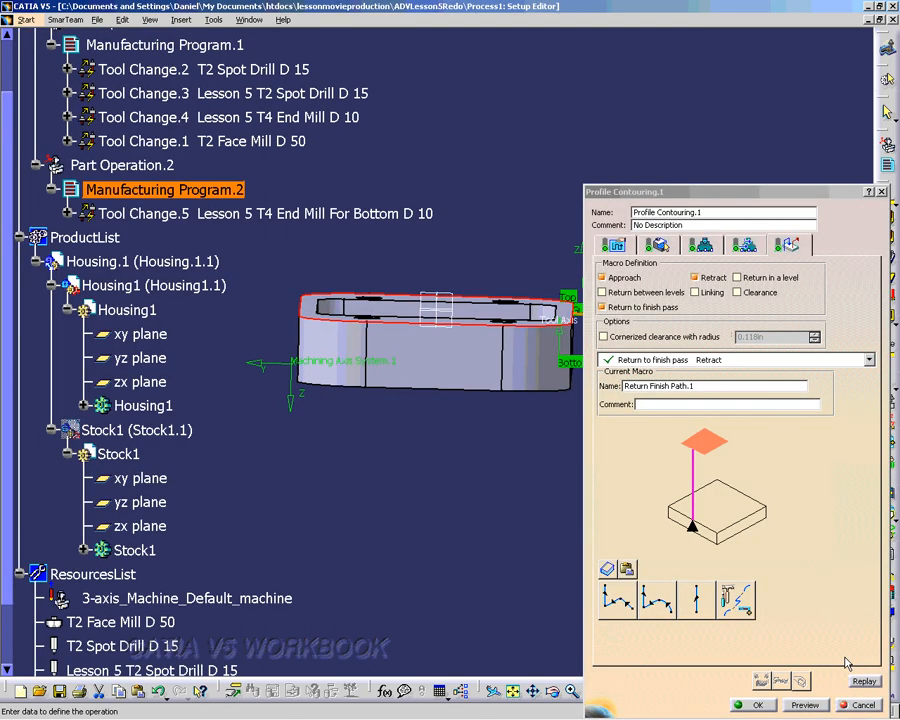
click(745, 704)
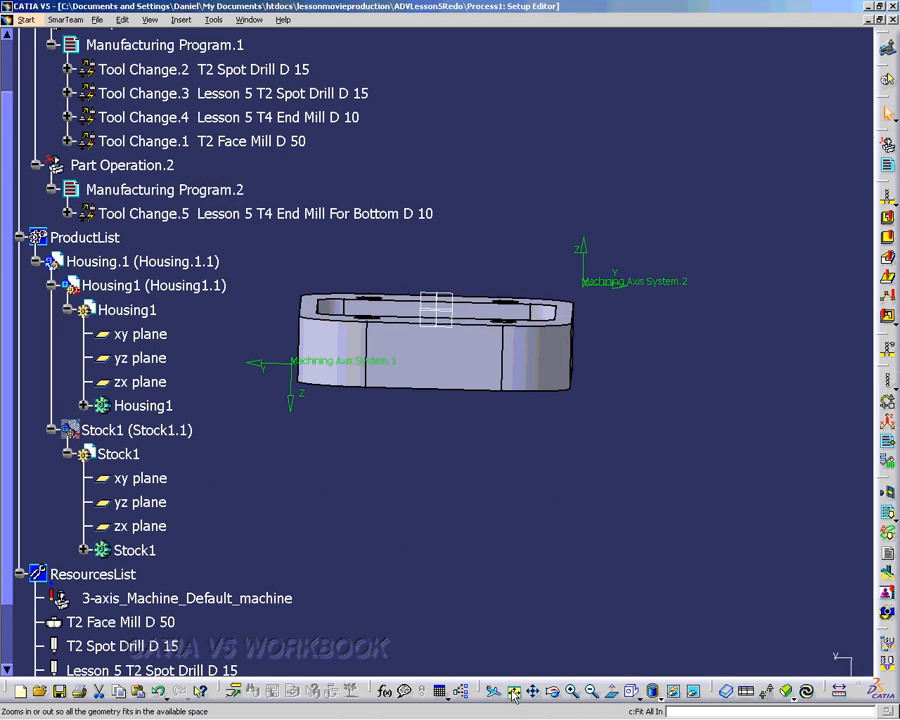
click(631, 693)
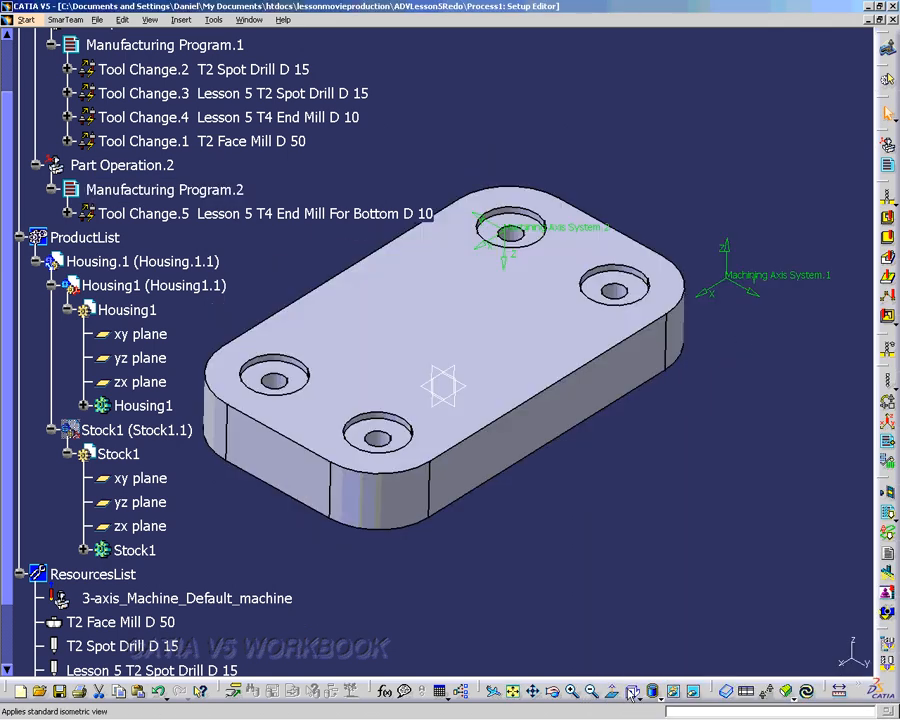